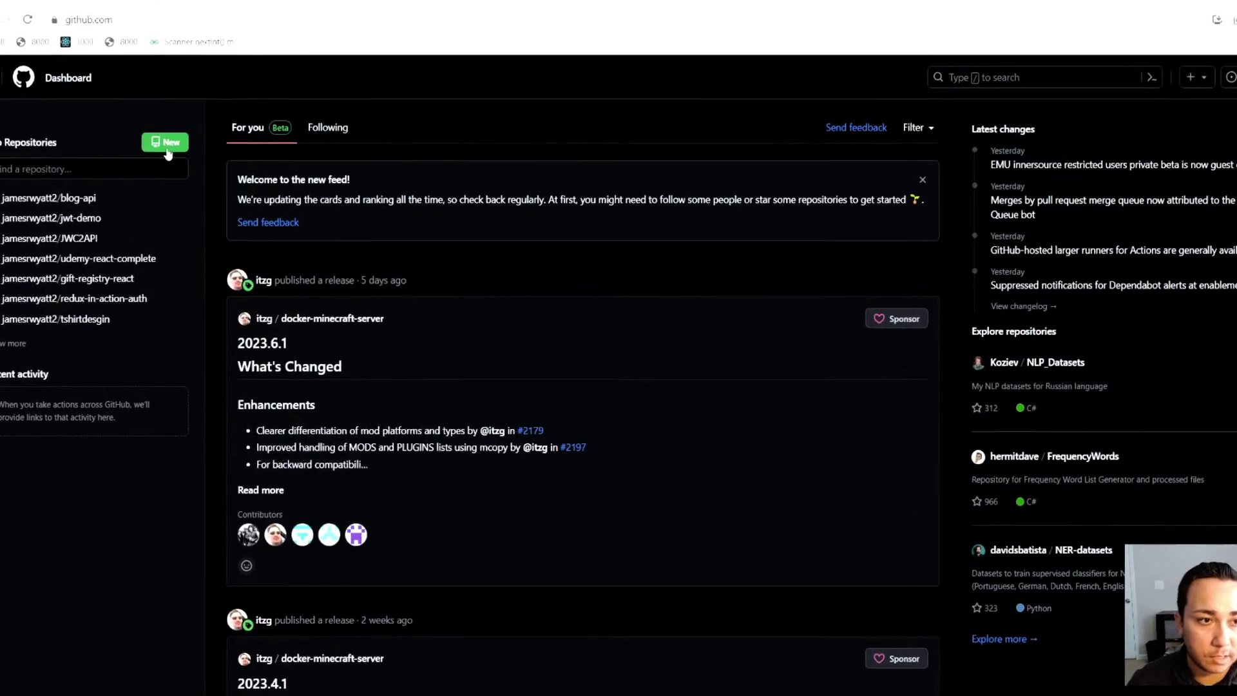
Create a new public repository named helloWorldApp, initialized with a README file.
left_click(166, 144)
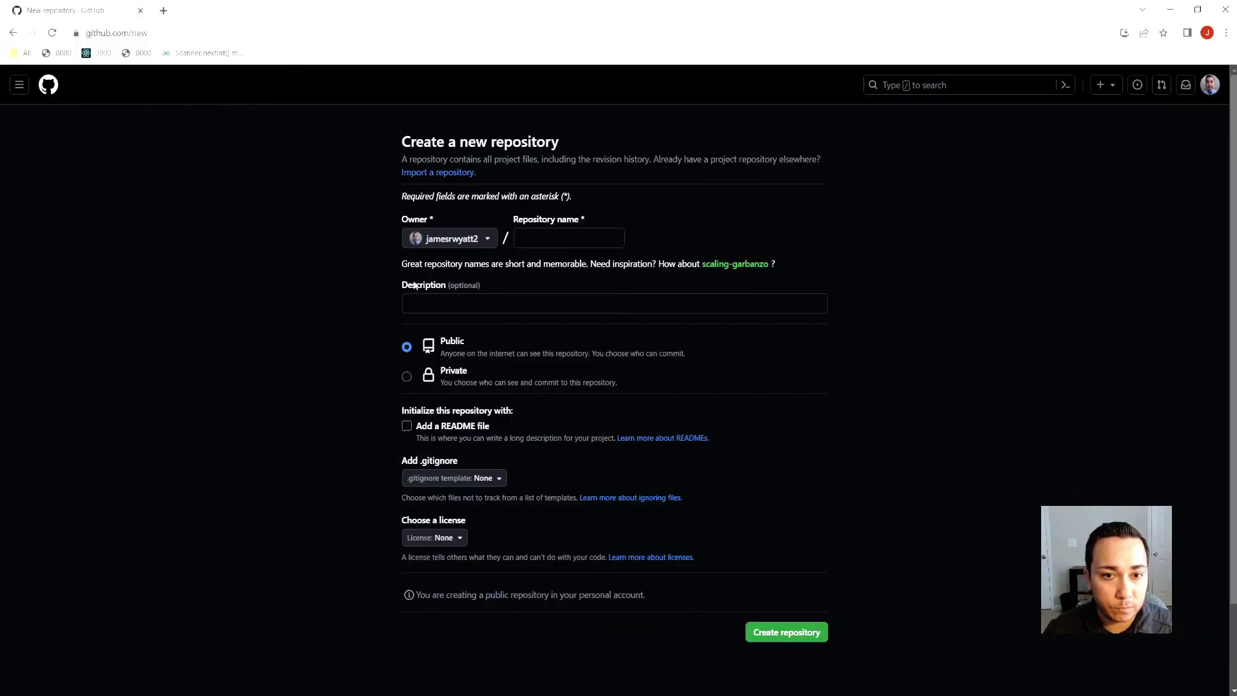
left_click(527, 239)
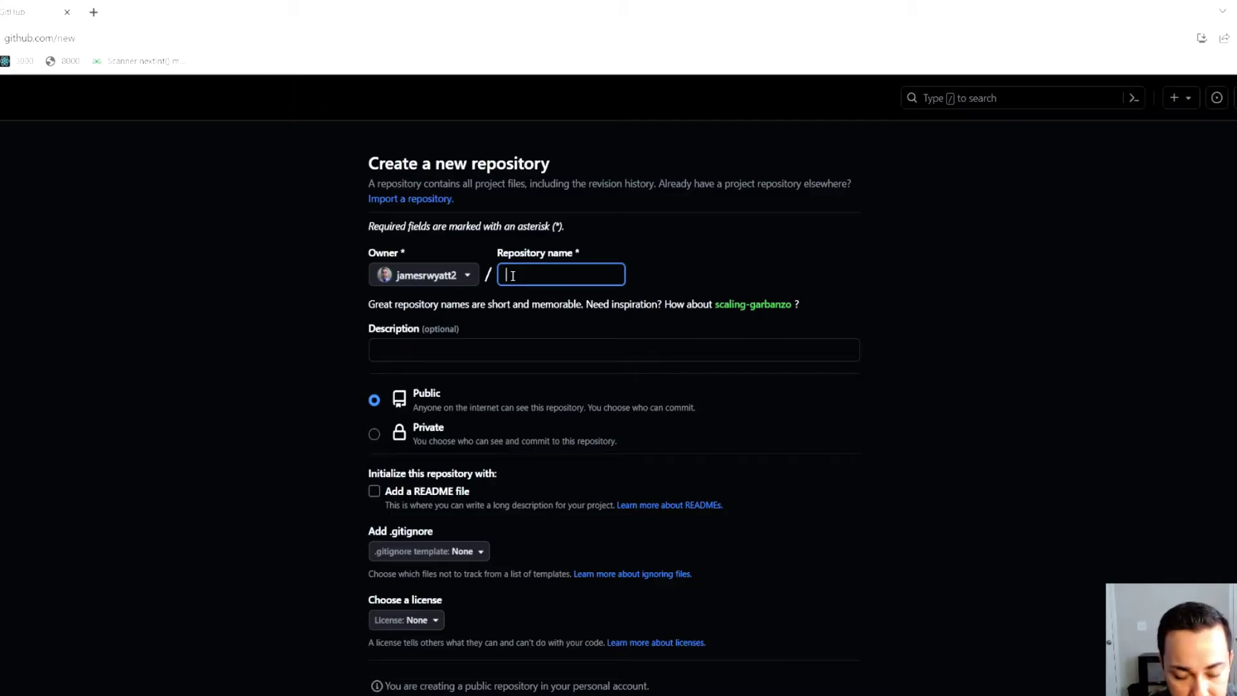
type("helloWo")
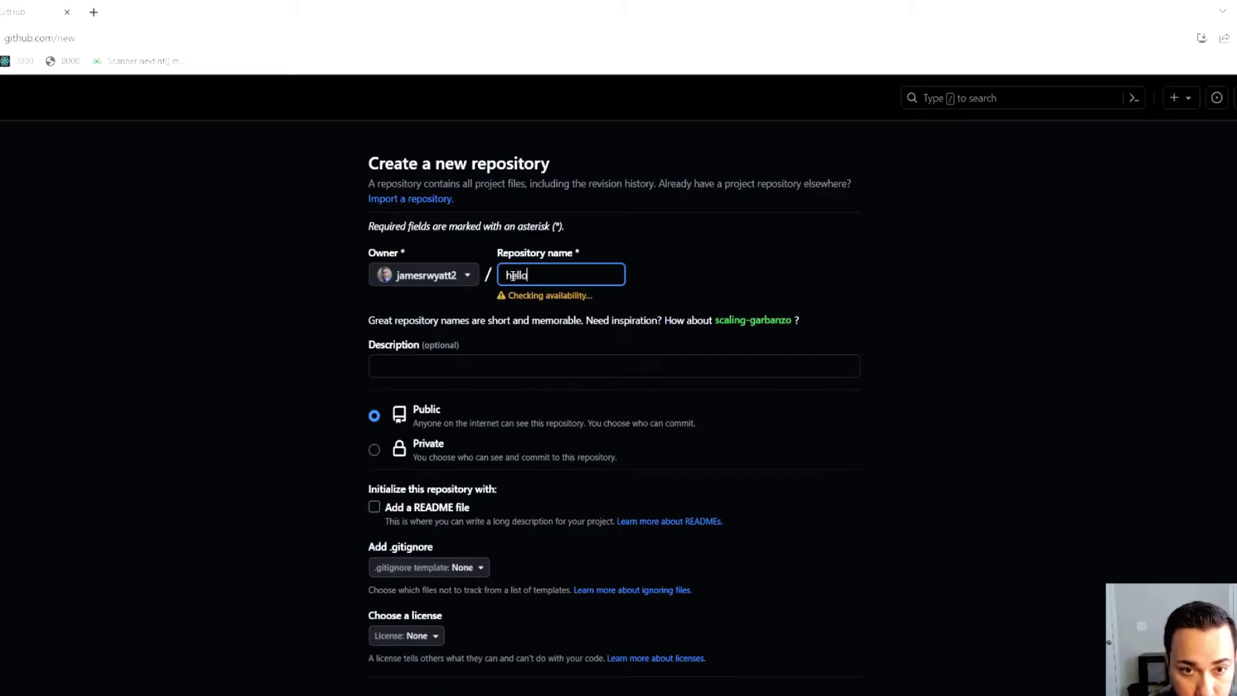
type("rldApp")
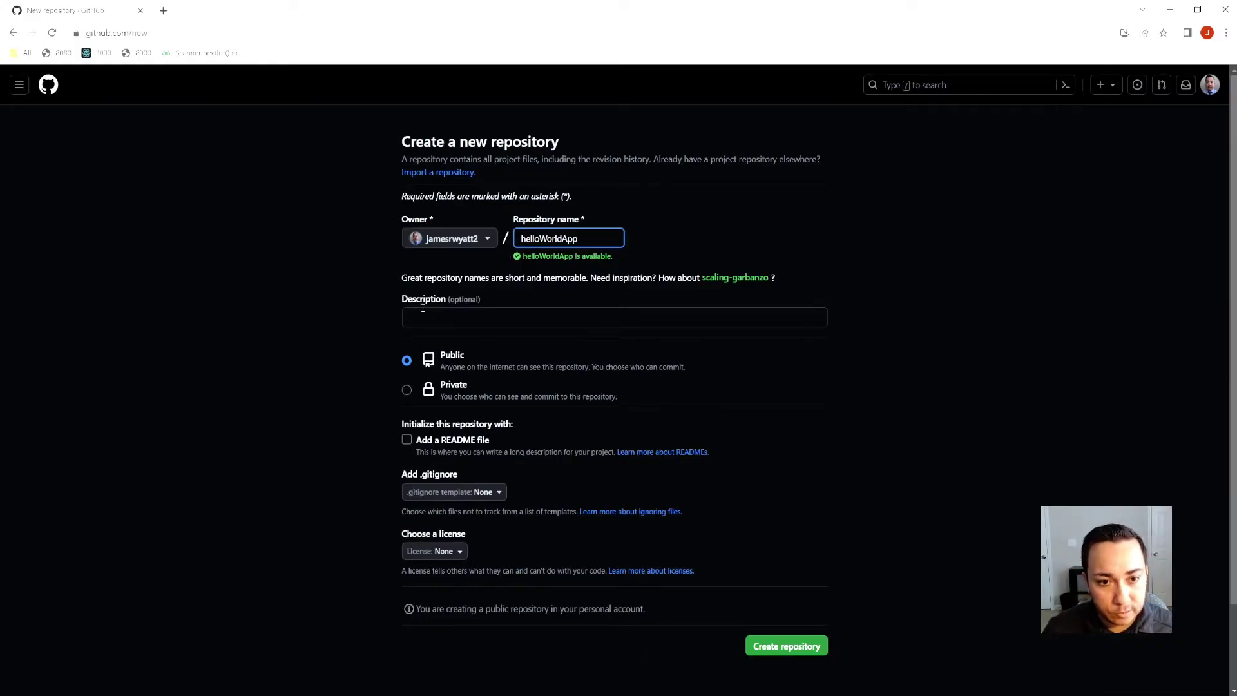
left_click(406, 441)
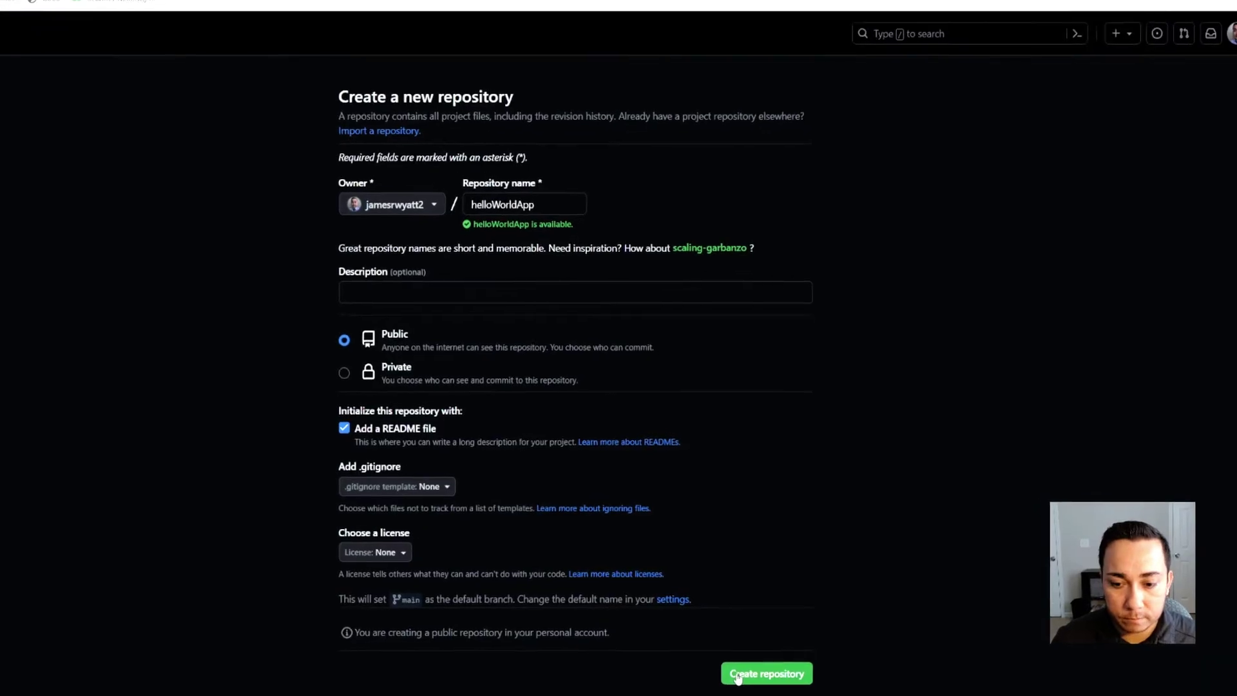
left_click(760, 662)
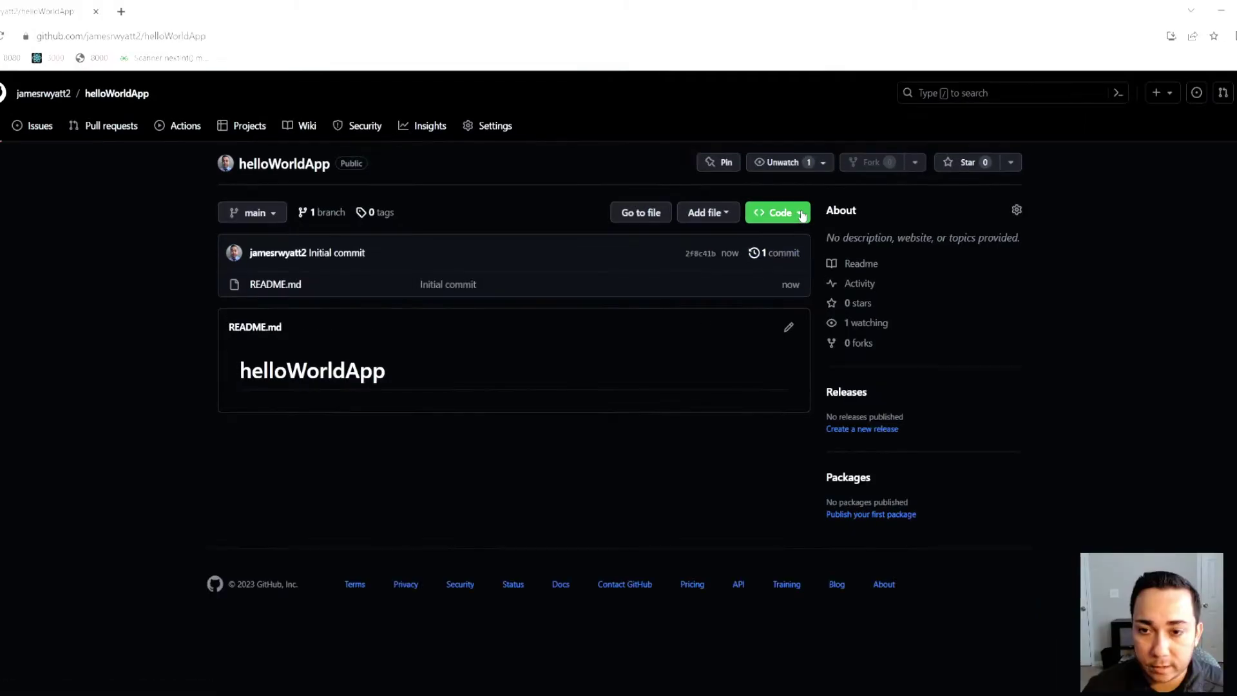
Copy the helloWorldApp repository's HTTPS clone URL and switch to Spring Tool Suite.
left_click(802, 215)
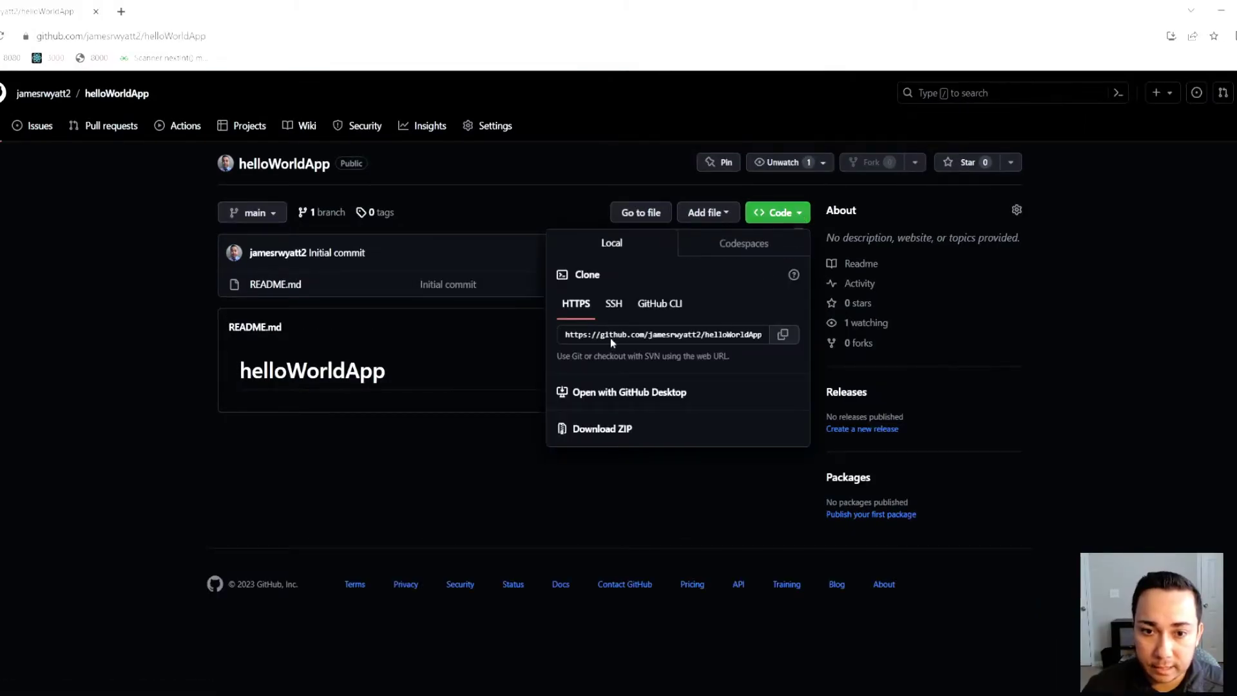
left_click(783, 340)
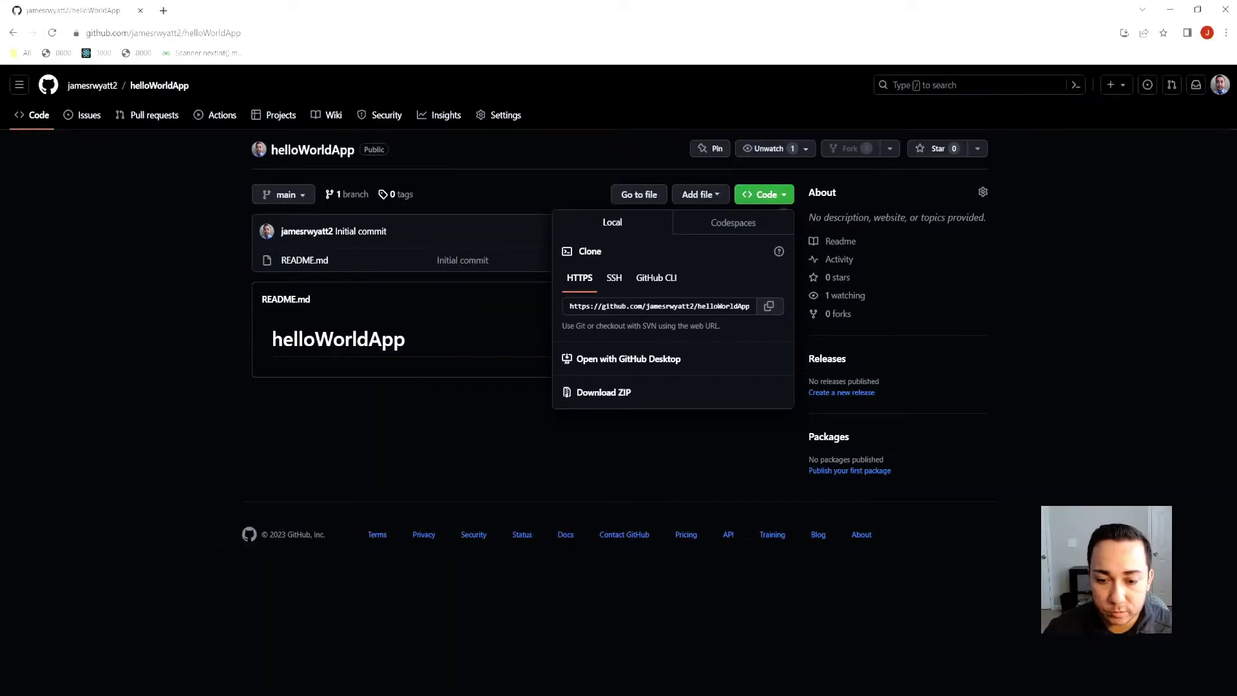
key("alt+Tab")
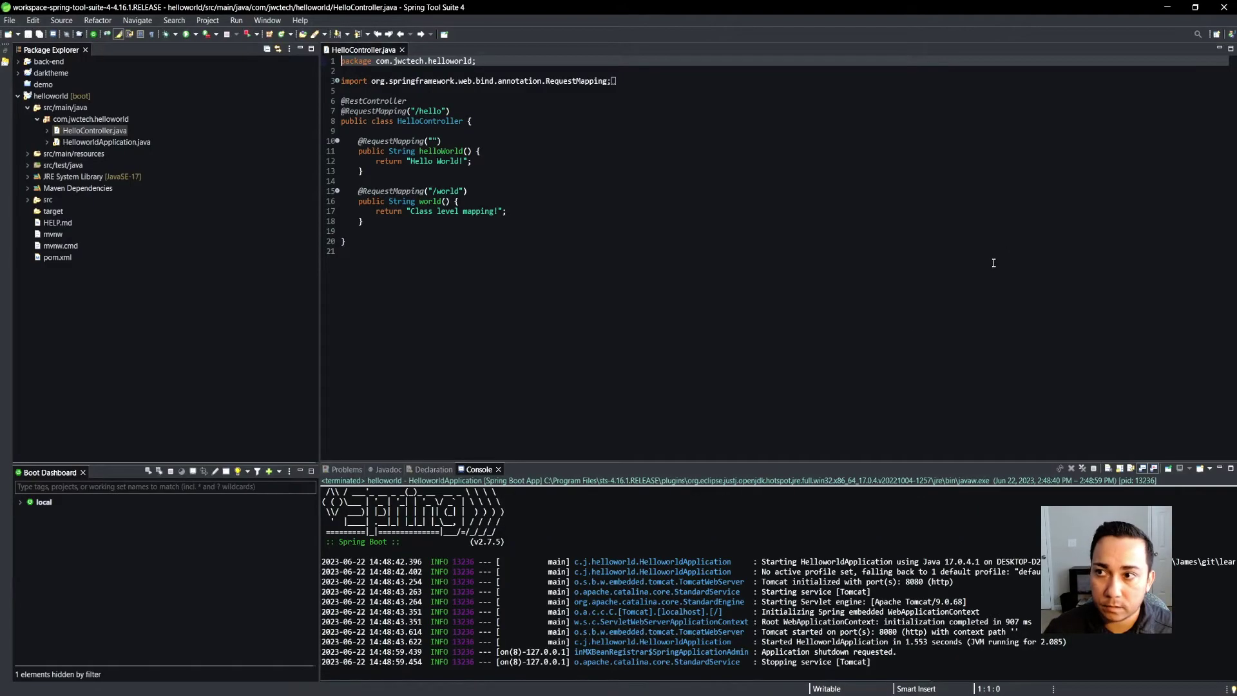
Find and open the Git Repositories view, and dock it beside the Boot Dashboard.
left_click(1197, 34)
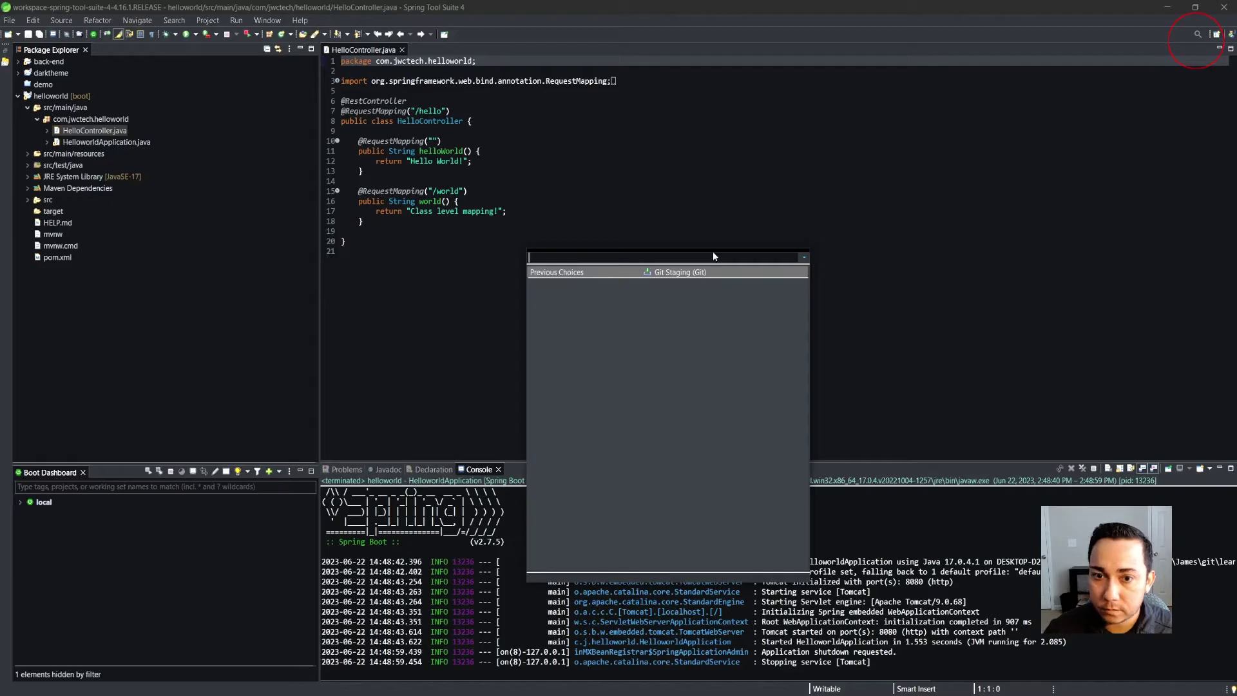
type("g")
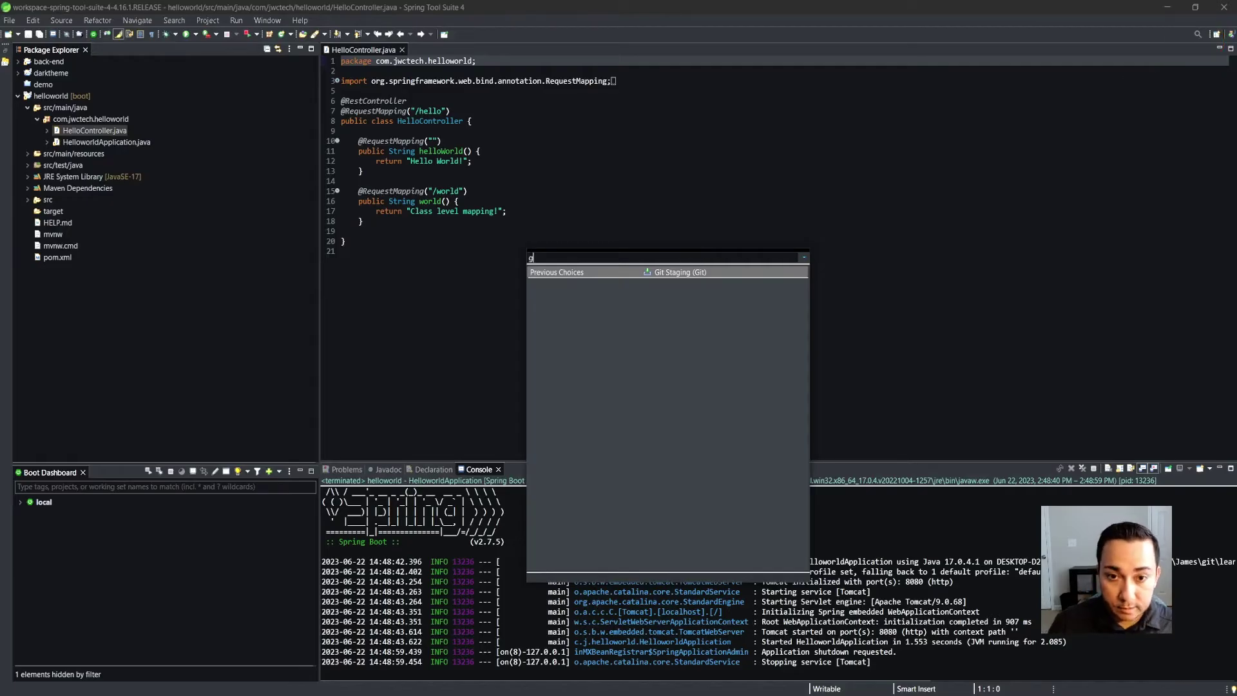
type("it")
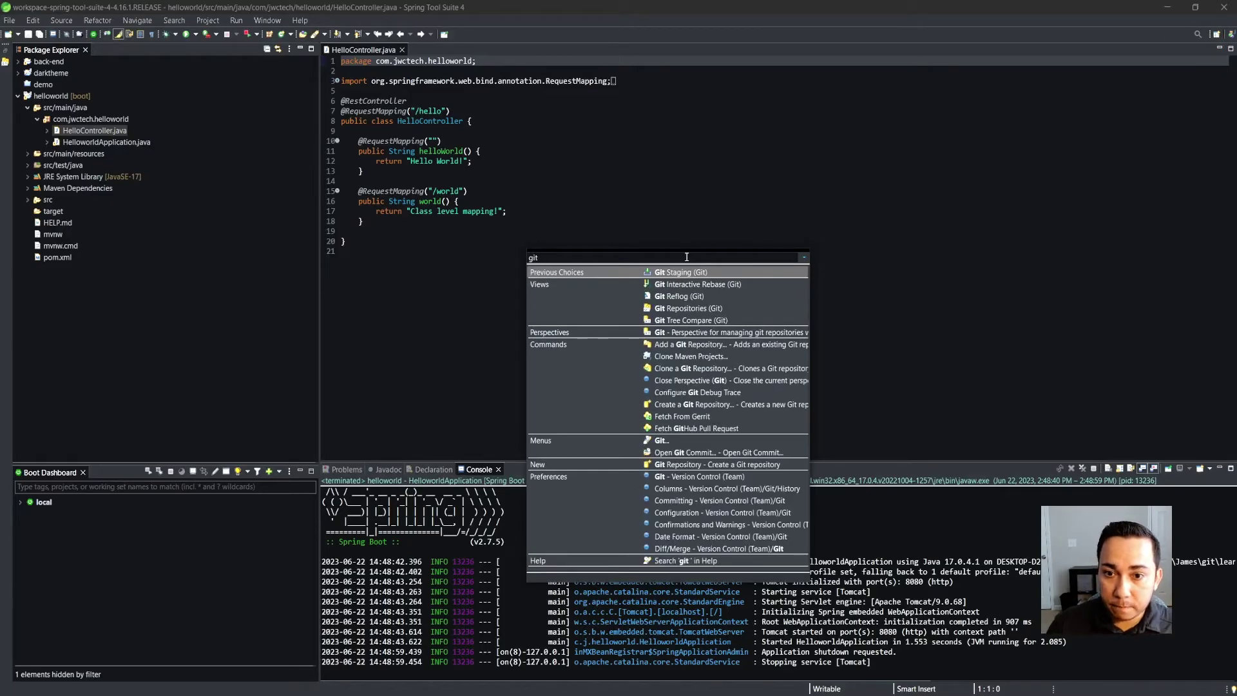
left_click(686, 309)
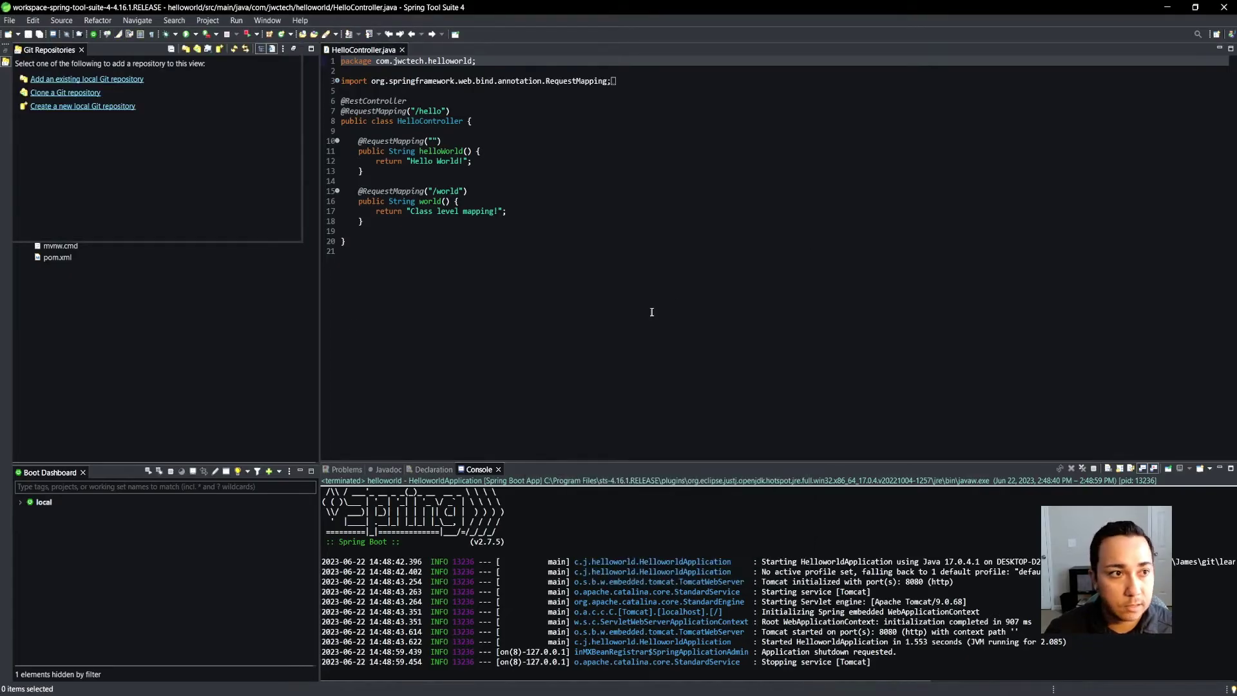
left_click_drag(48, 49, 94, 476)
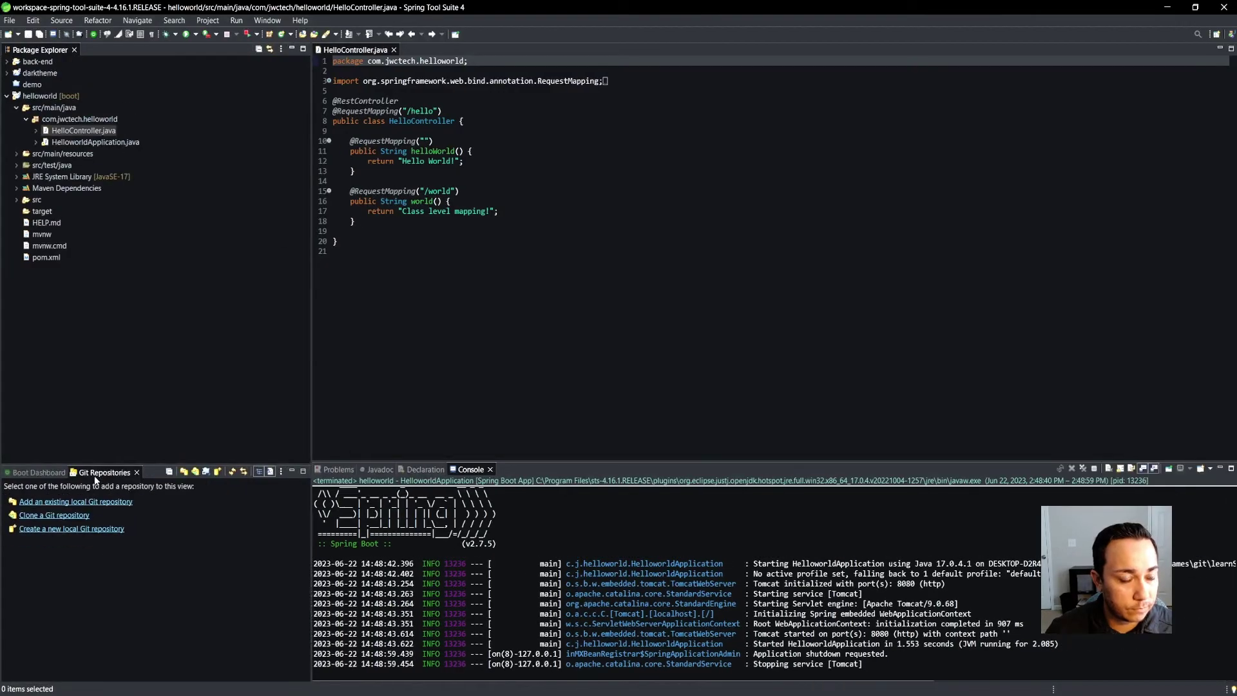
Start cloning a Git repository from the copied helloWorldApp URL and clear the stored password in the authentication settings.
right_click(119, 567)
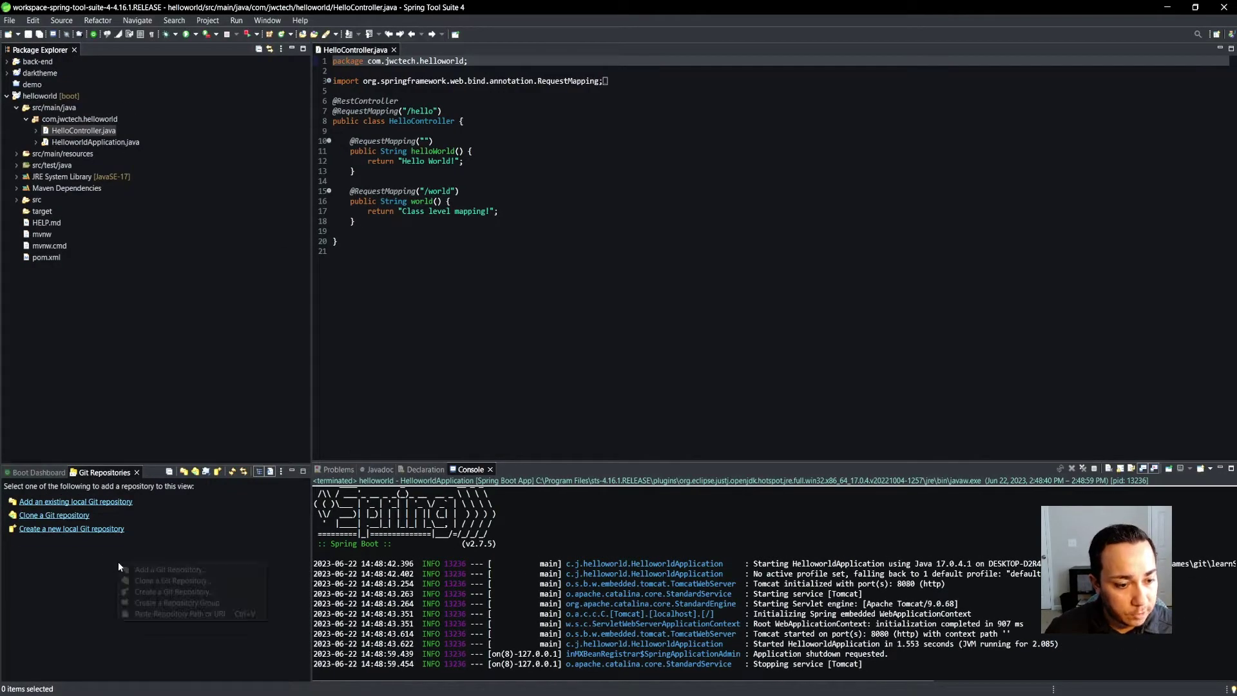
left_click(190, 614)
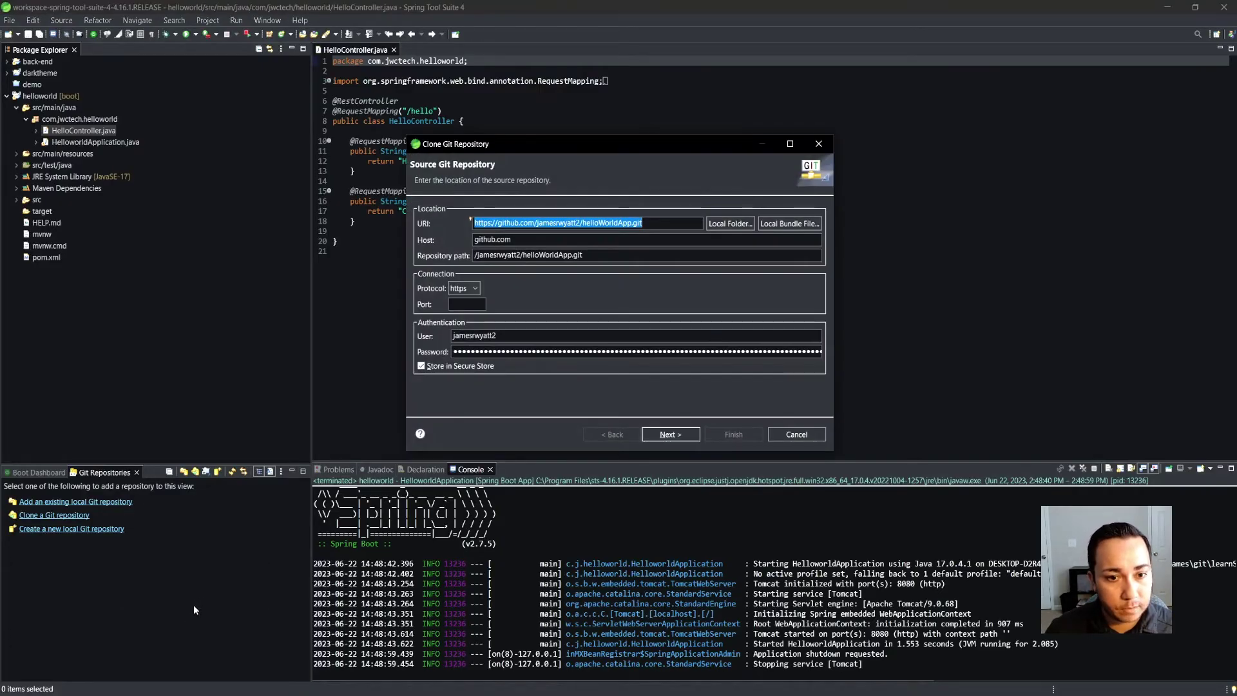
left_click(463, 352)
key("ctrl+a")
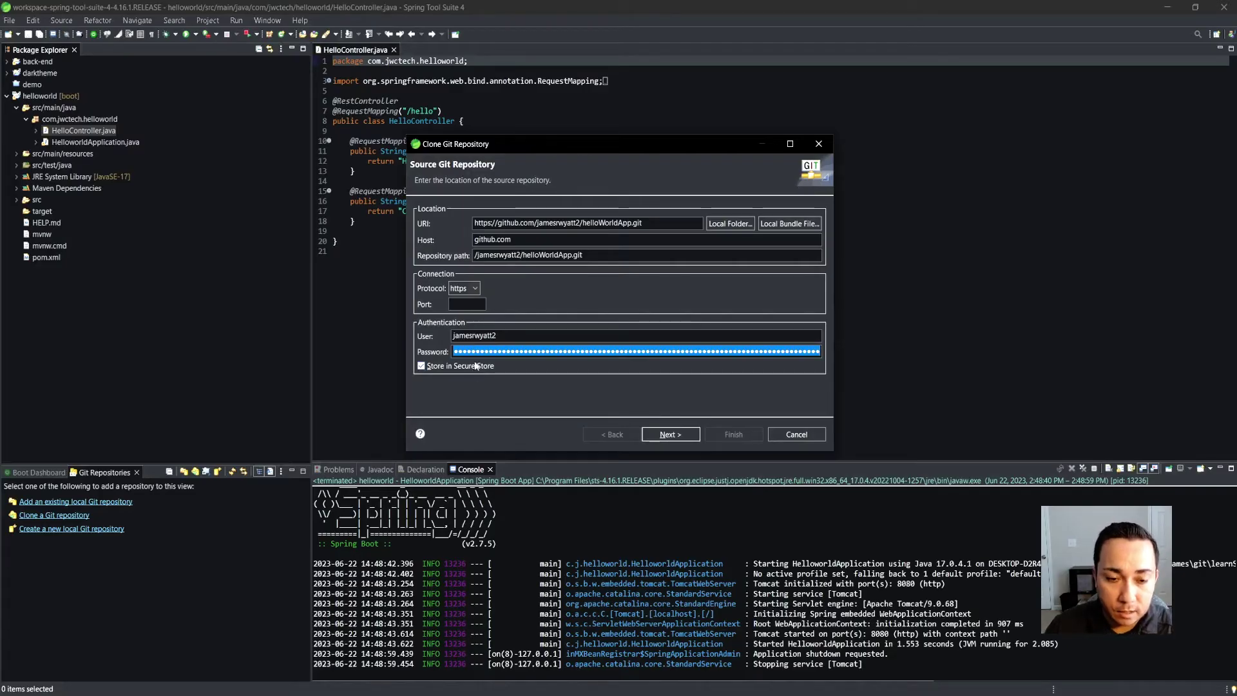
key("BackSpace")
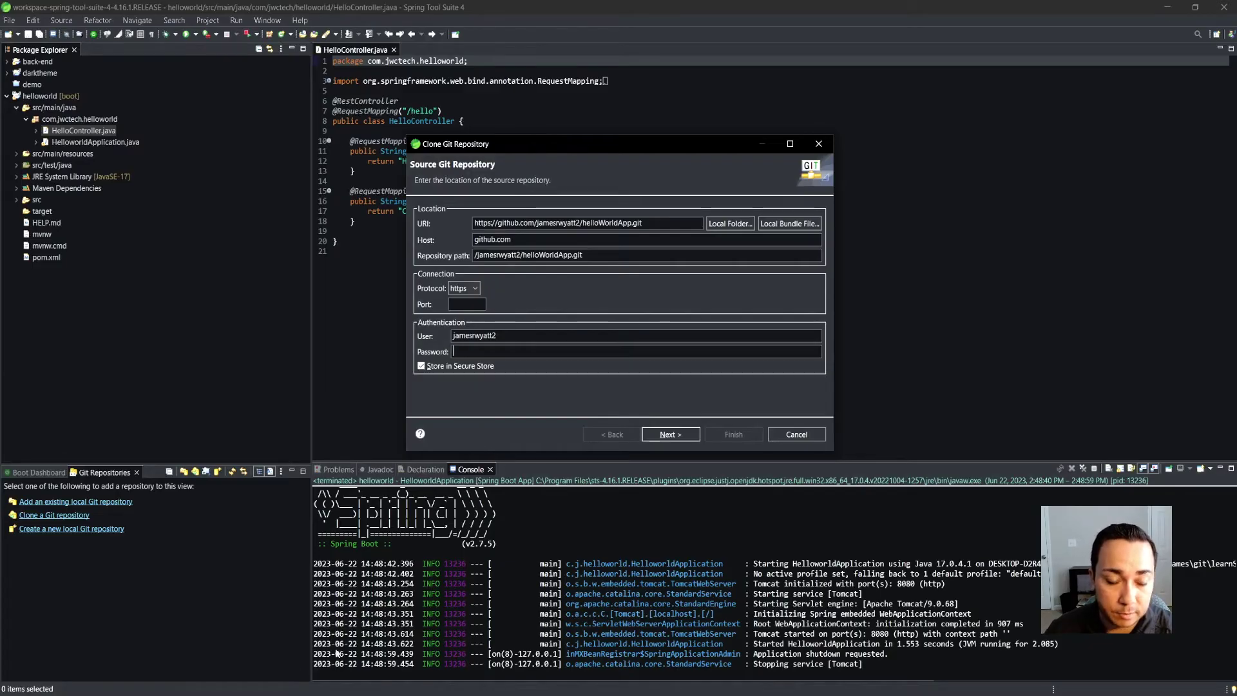
Switch to GitHub in the browser and open the fine-grained personal access tokens page in the account's developer settings.
left_click(284, 690)
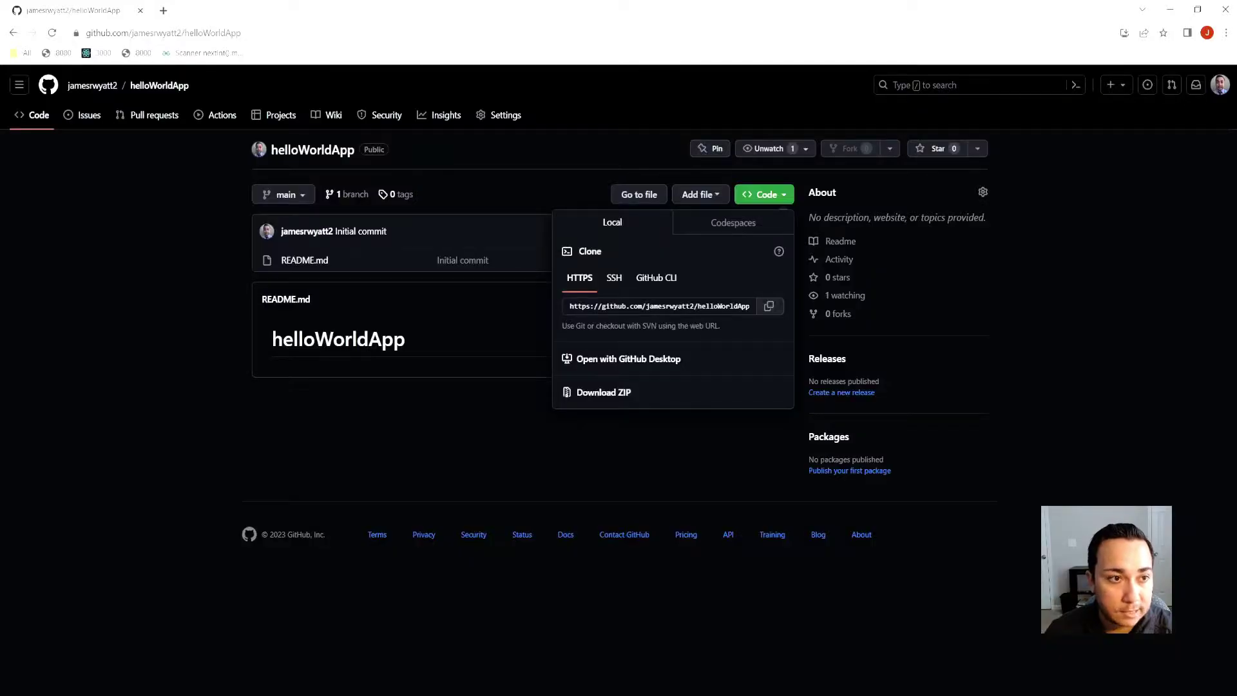
left_click(406, 461)
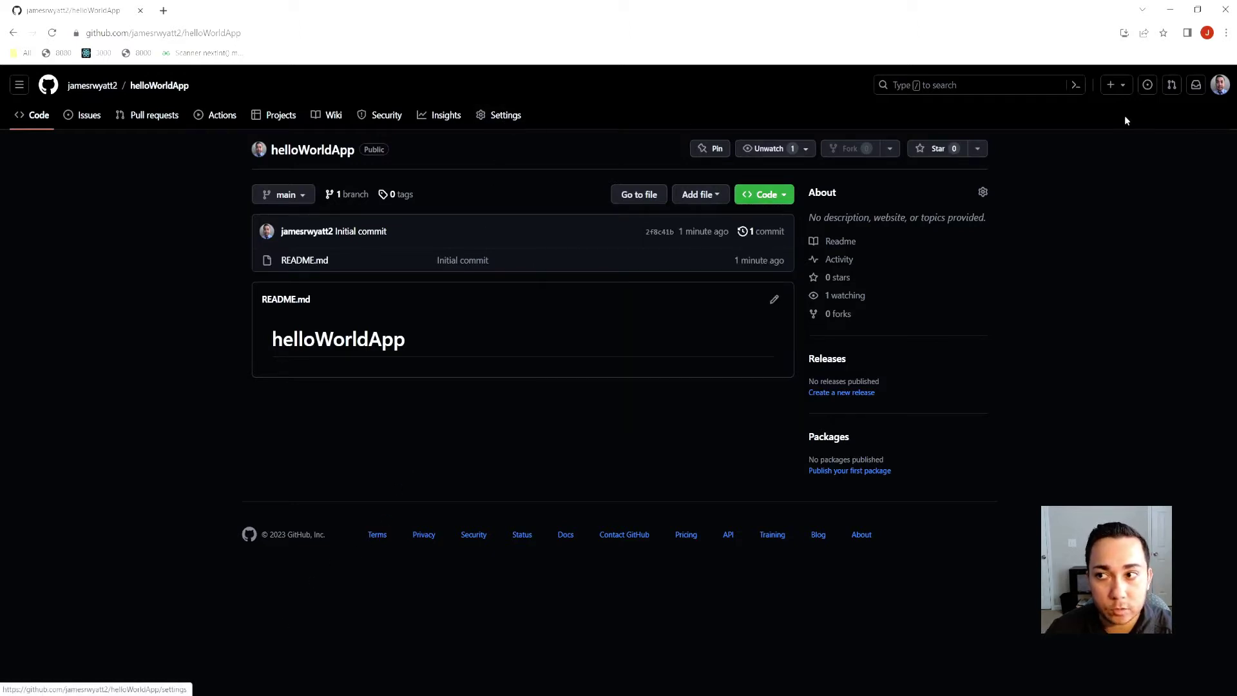
left_click(1219, 87)
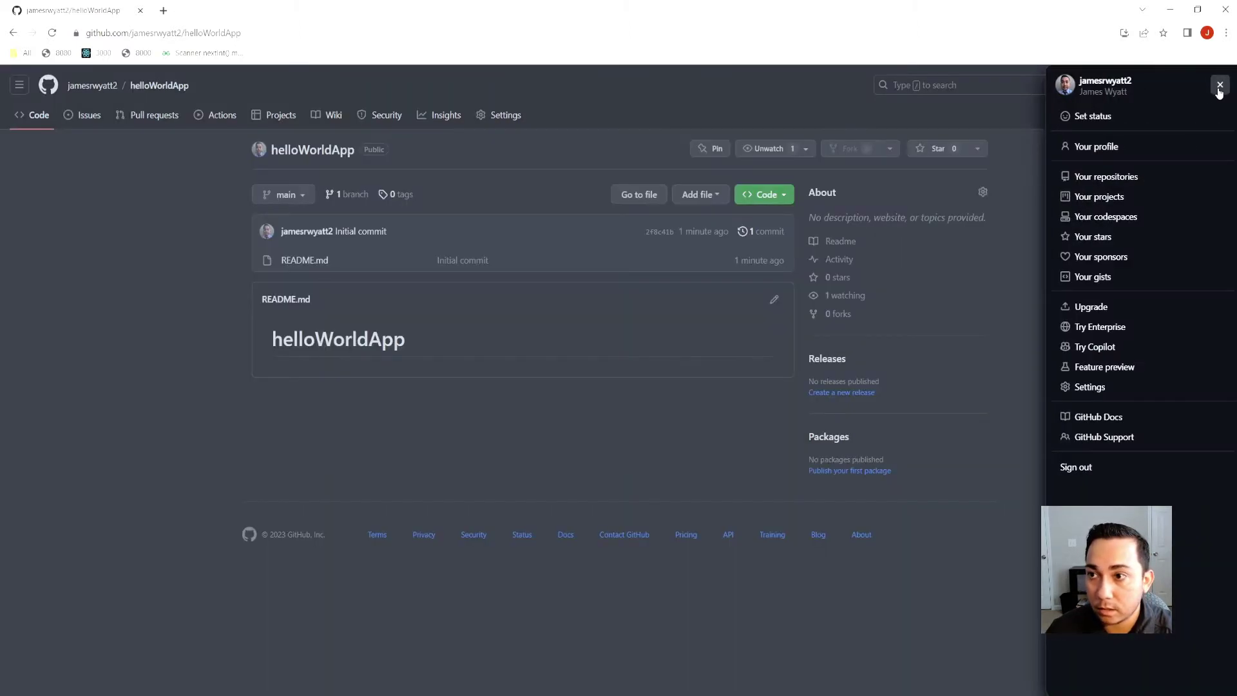
left_click(1097, 391)
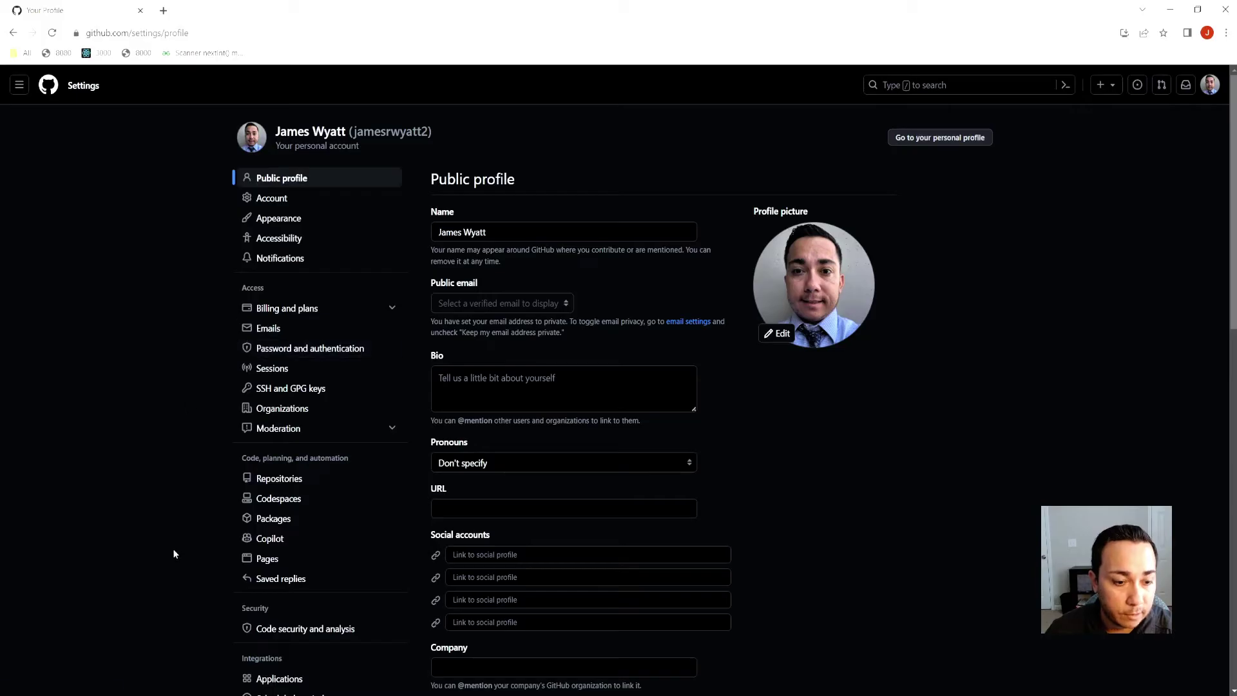
scroll(177, 546, "down", 3)
scroll(176, 547, "down", 2)
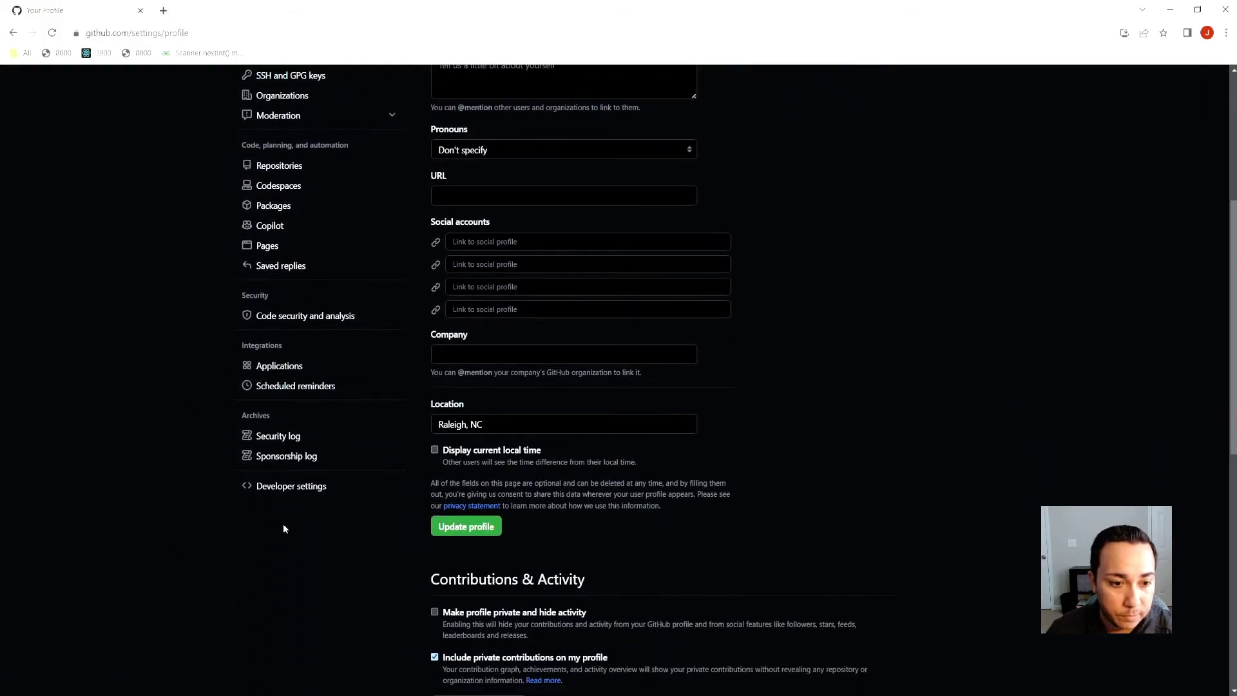
left_click(292, 488)
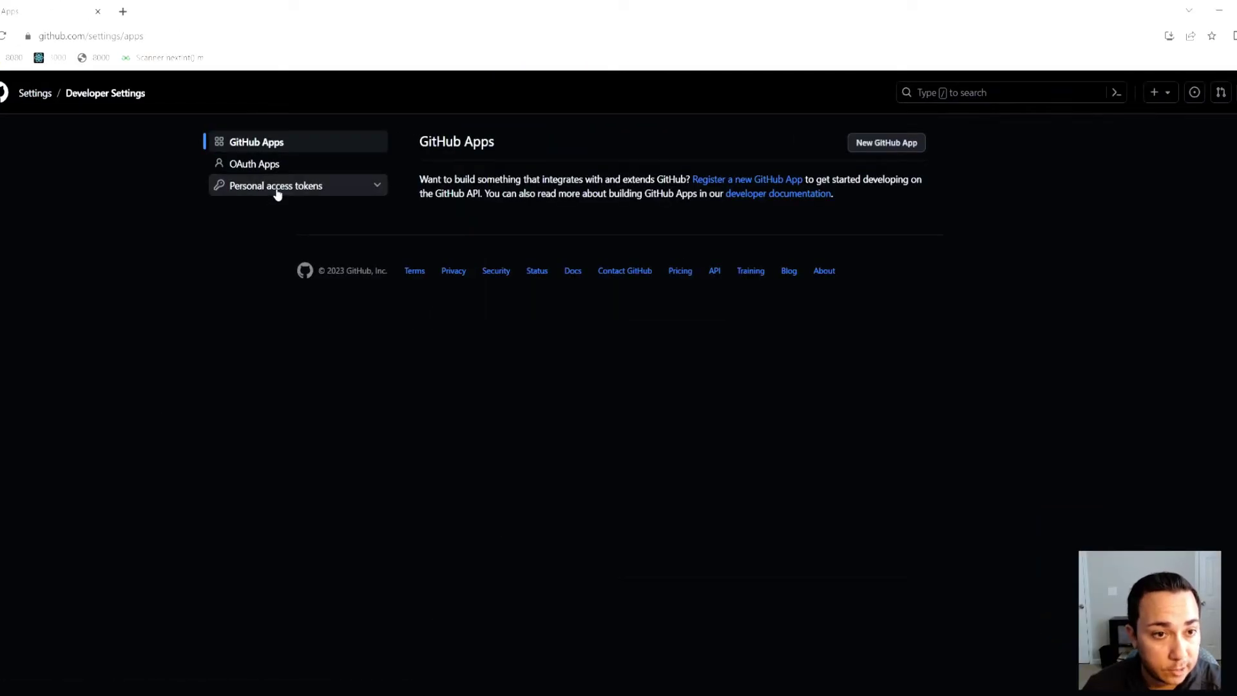
left_click(278, 193)
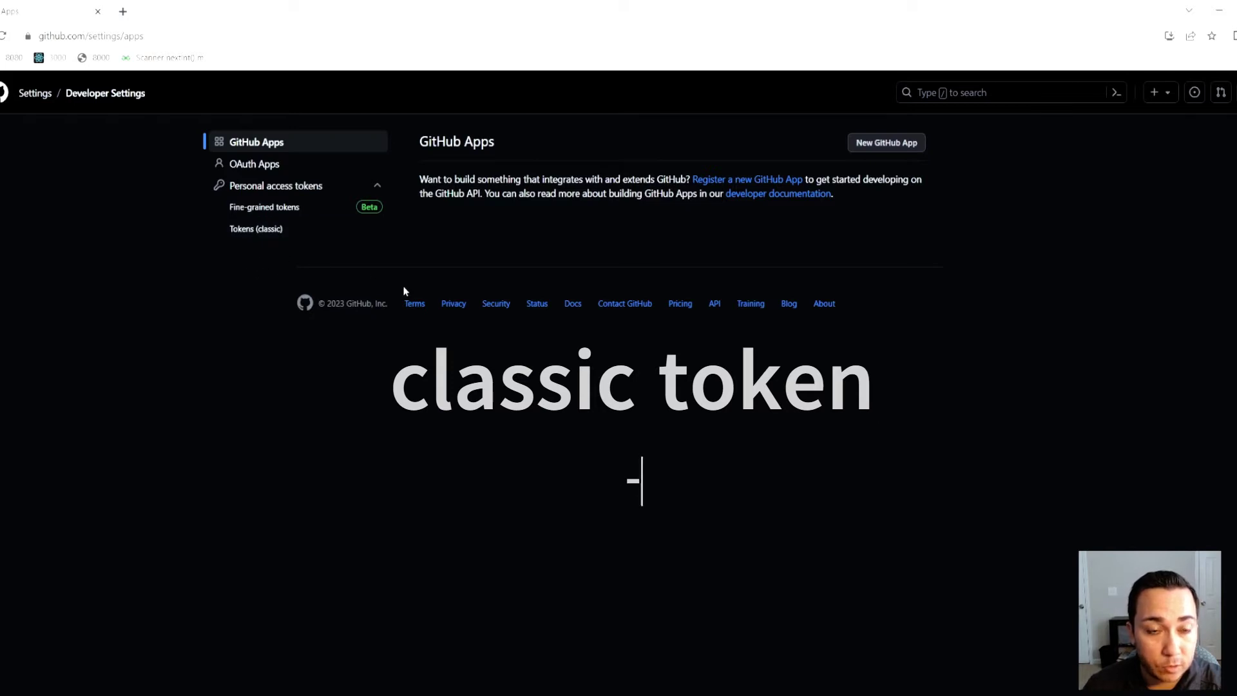
left_click(286, 210)
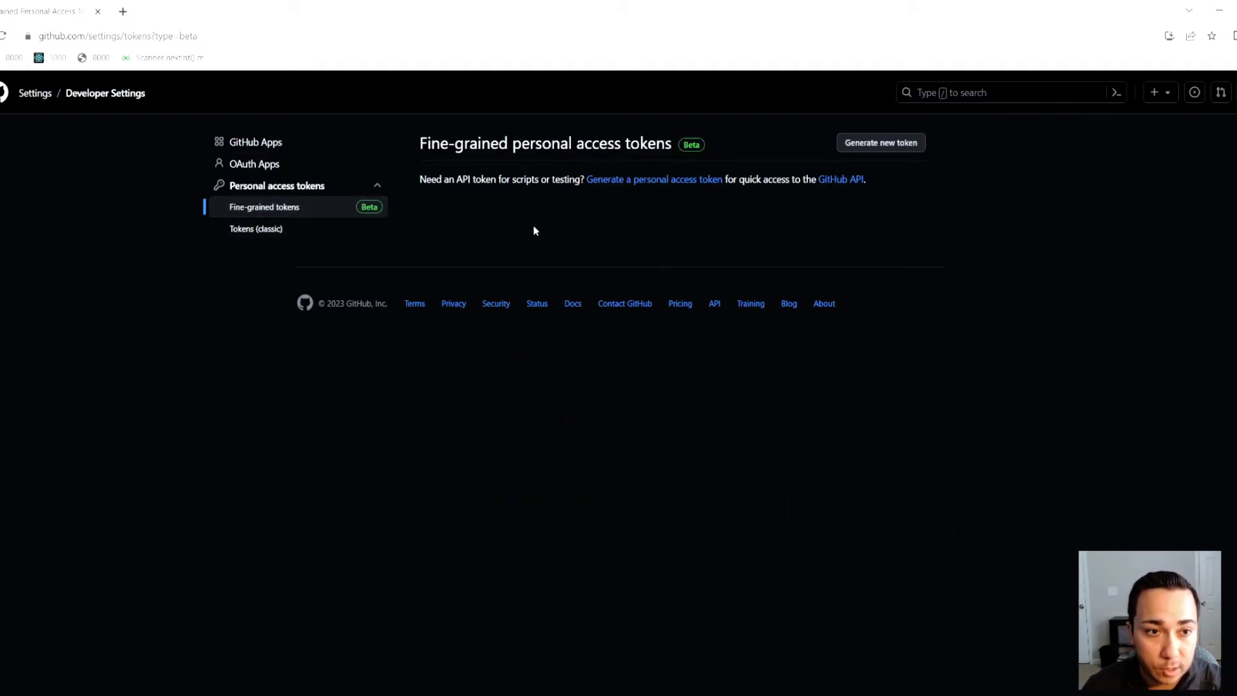
Start a new fine-grained personal access token named helloWorldAppToken with an expiration of 7 days.
left_click(662, 185)
left_click(628, 232)
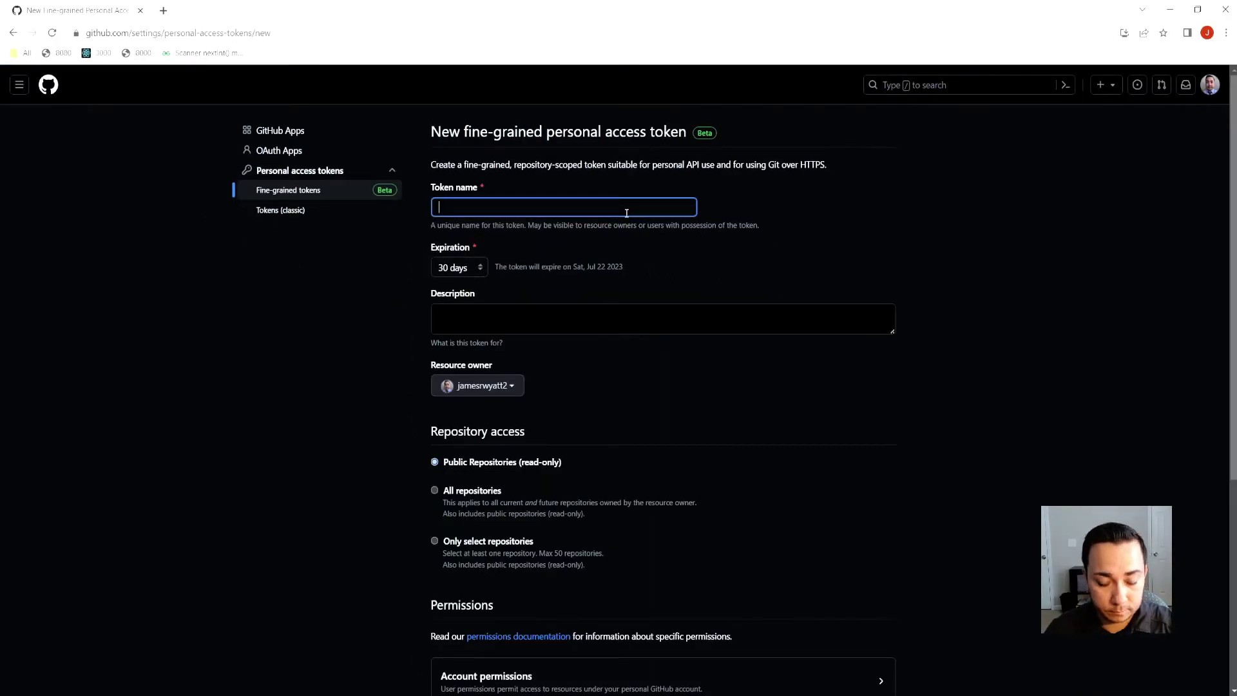
type("hel")
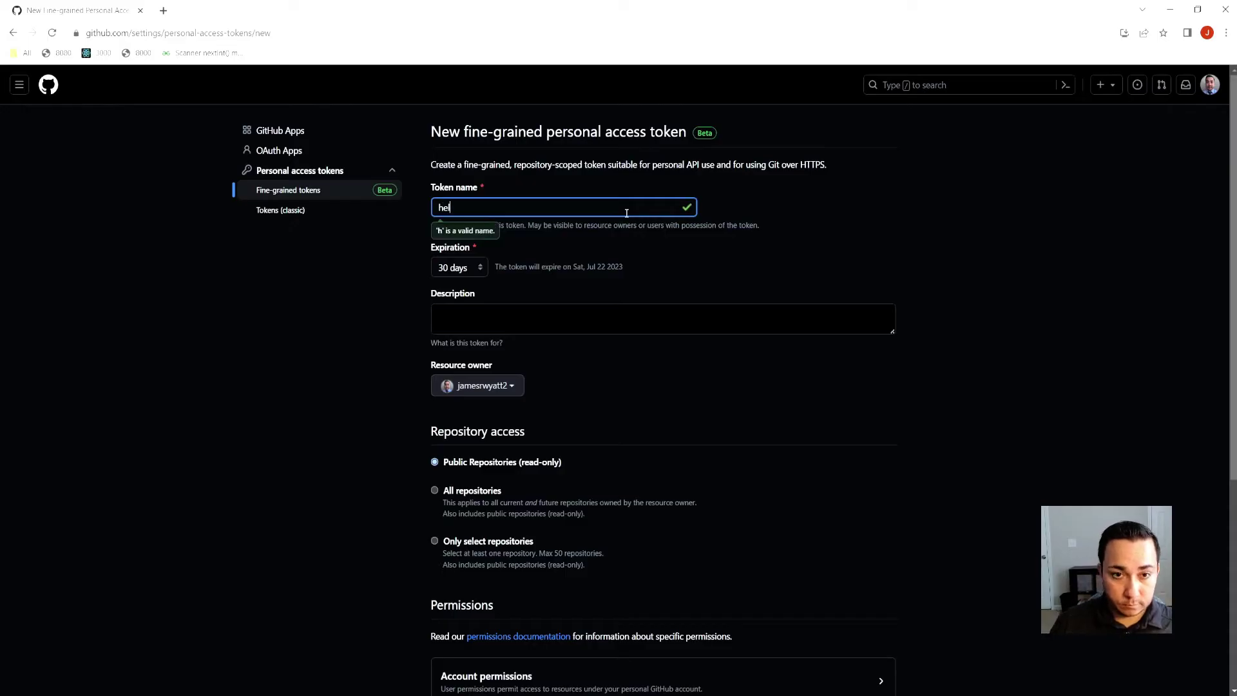
type("loWorl")
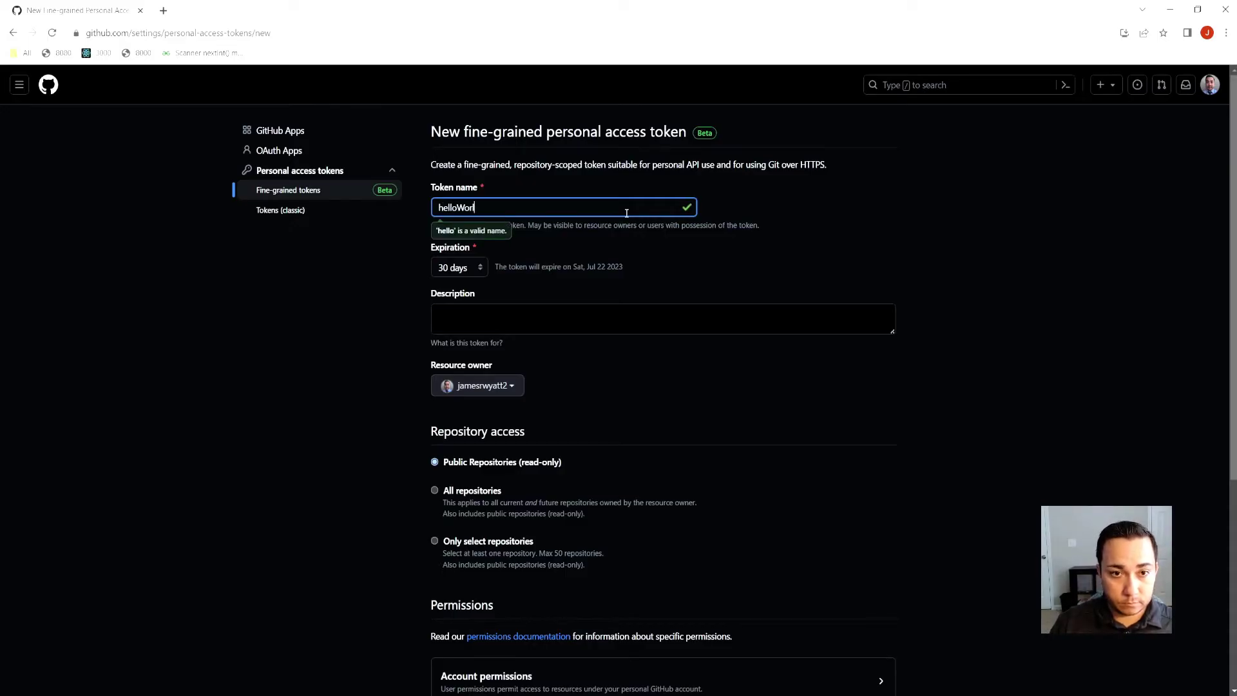
type("dAppToken")
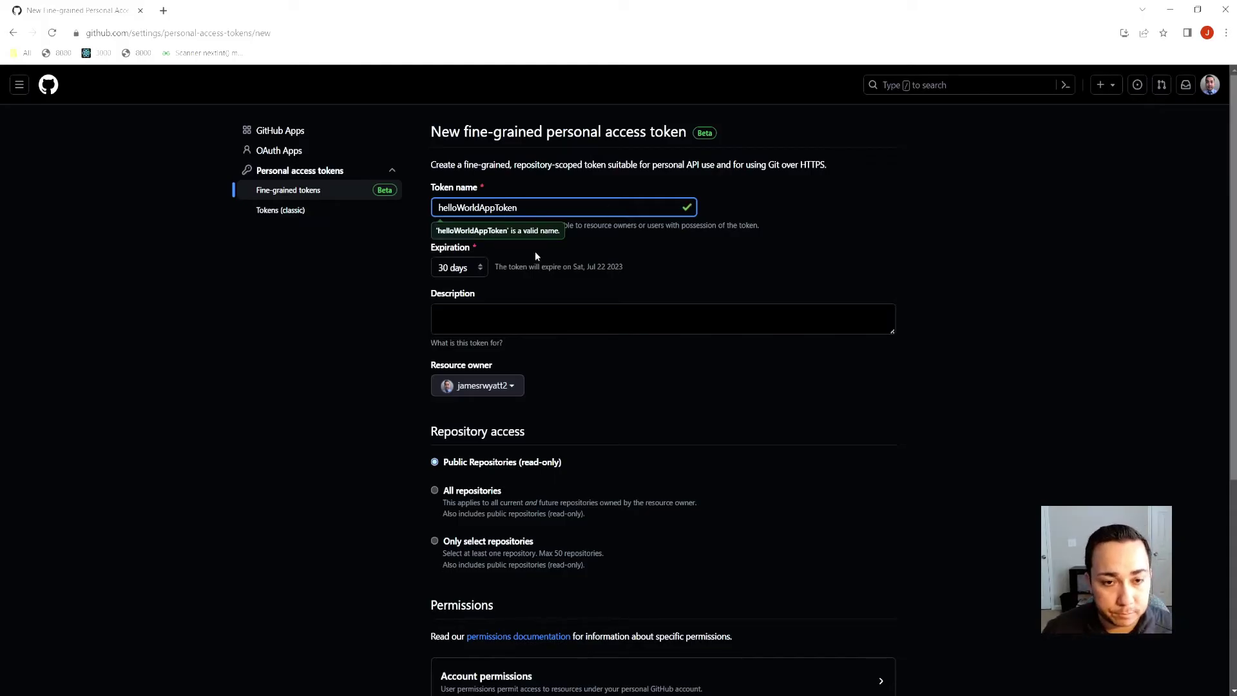
left_click(458, 266)
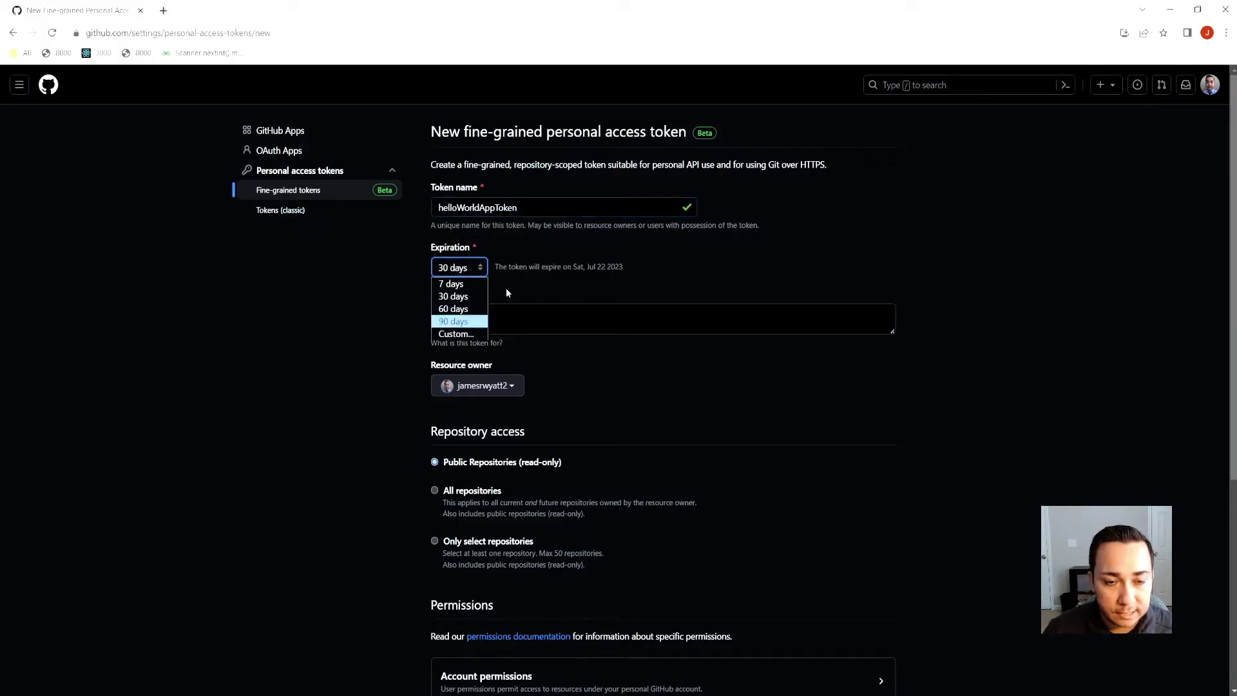
left_click(468, 286)
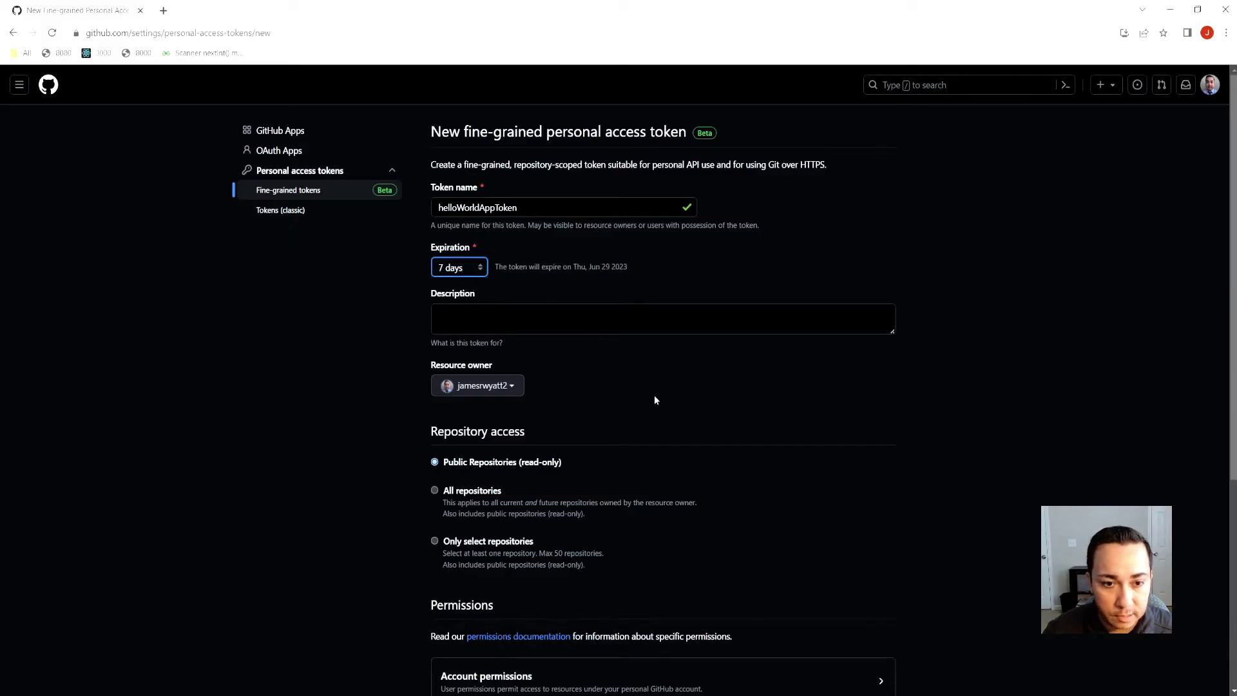
Limit the token's repository access to only select repositories and choose the helloWorldApp repository.
scroll(560, 354, "down", 3)
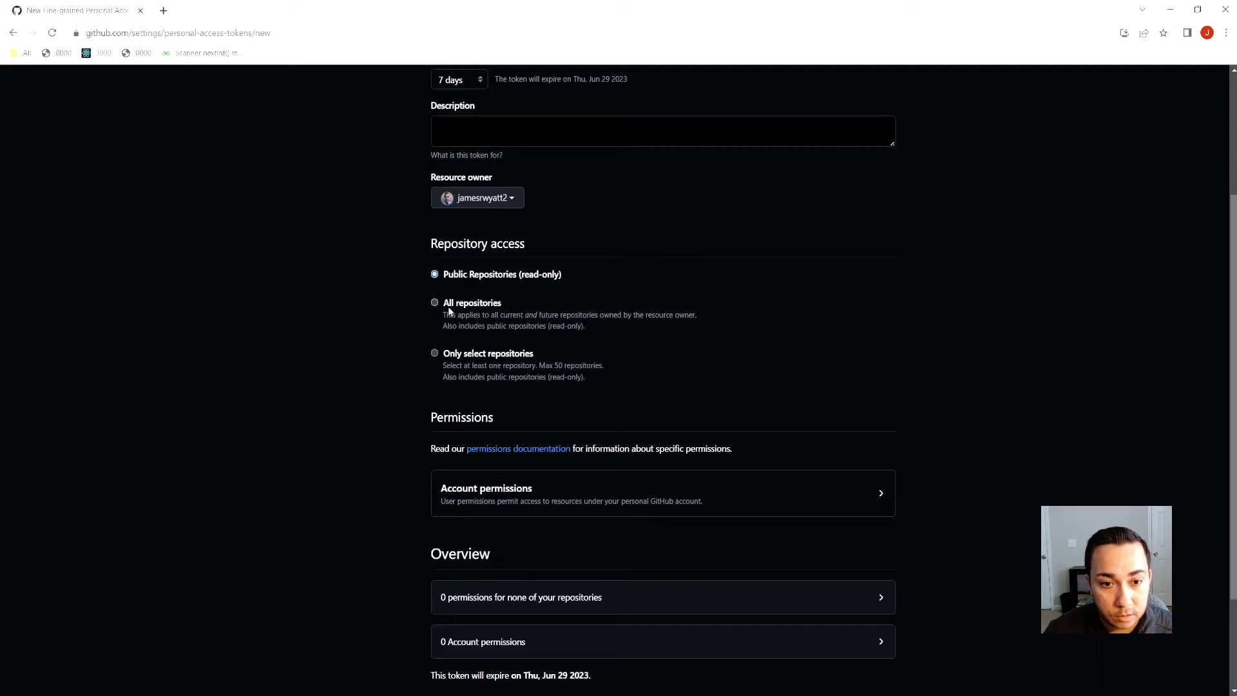
left_click(435, 354)
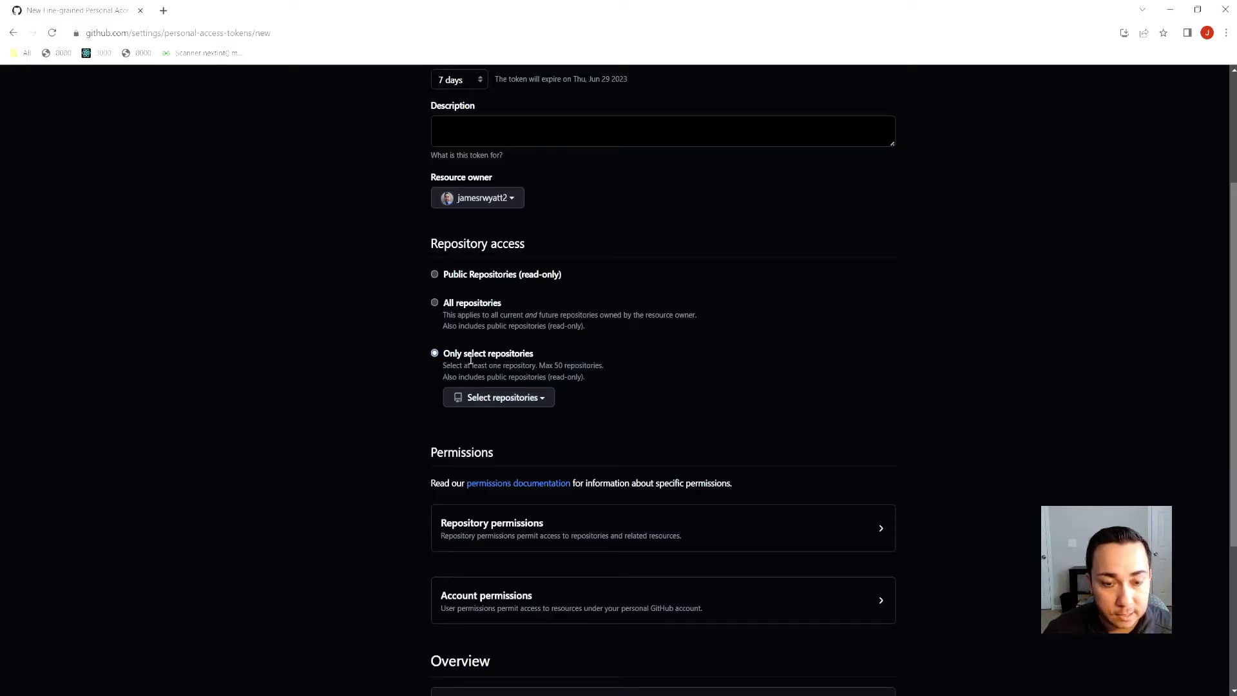
left_click(516, 406)
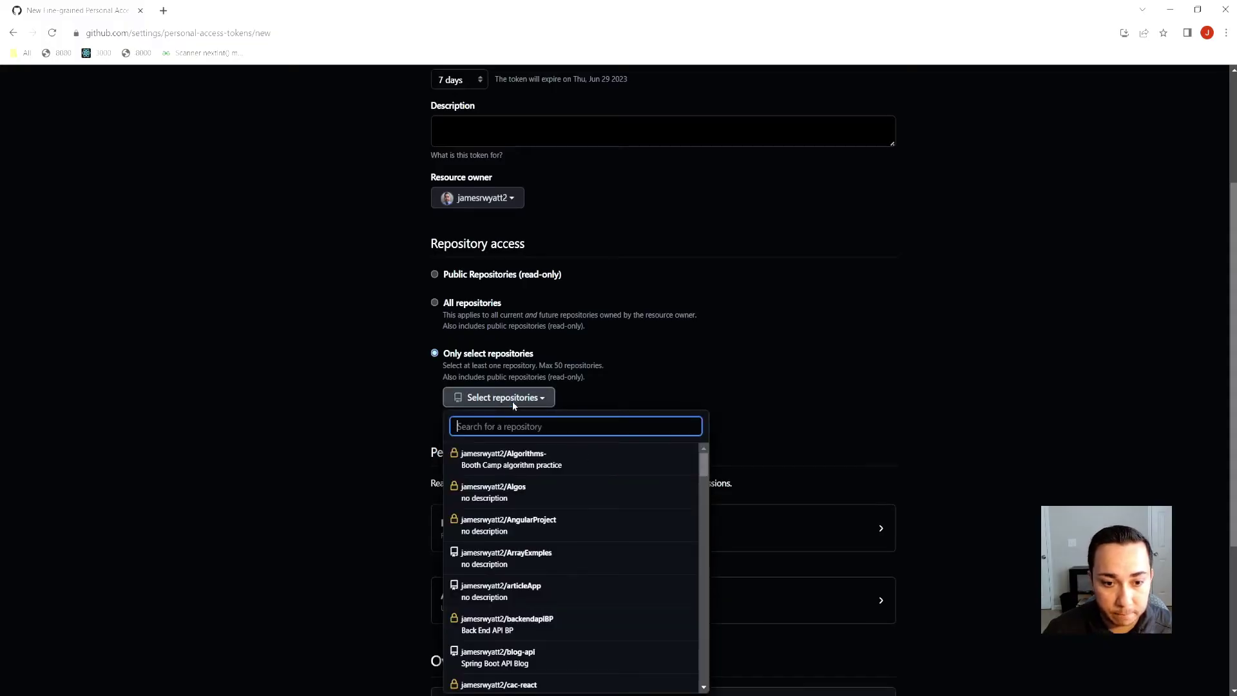
type("helloWor")
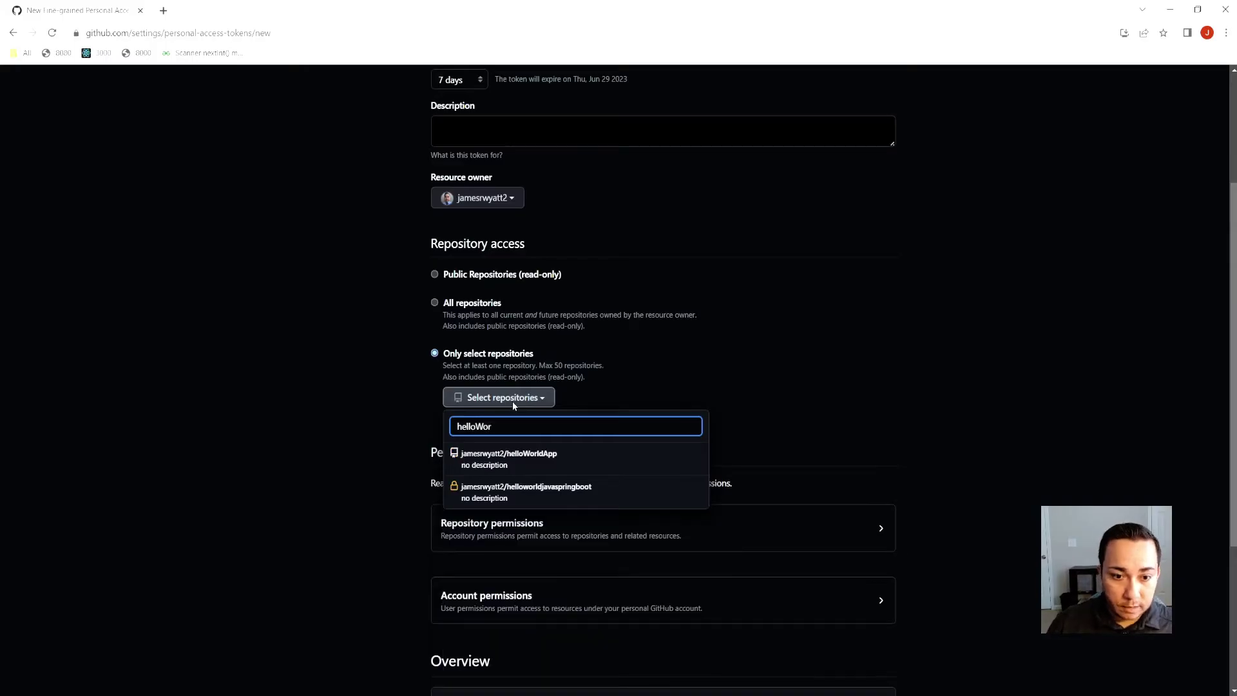
left_click(545, 460)
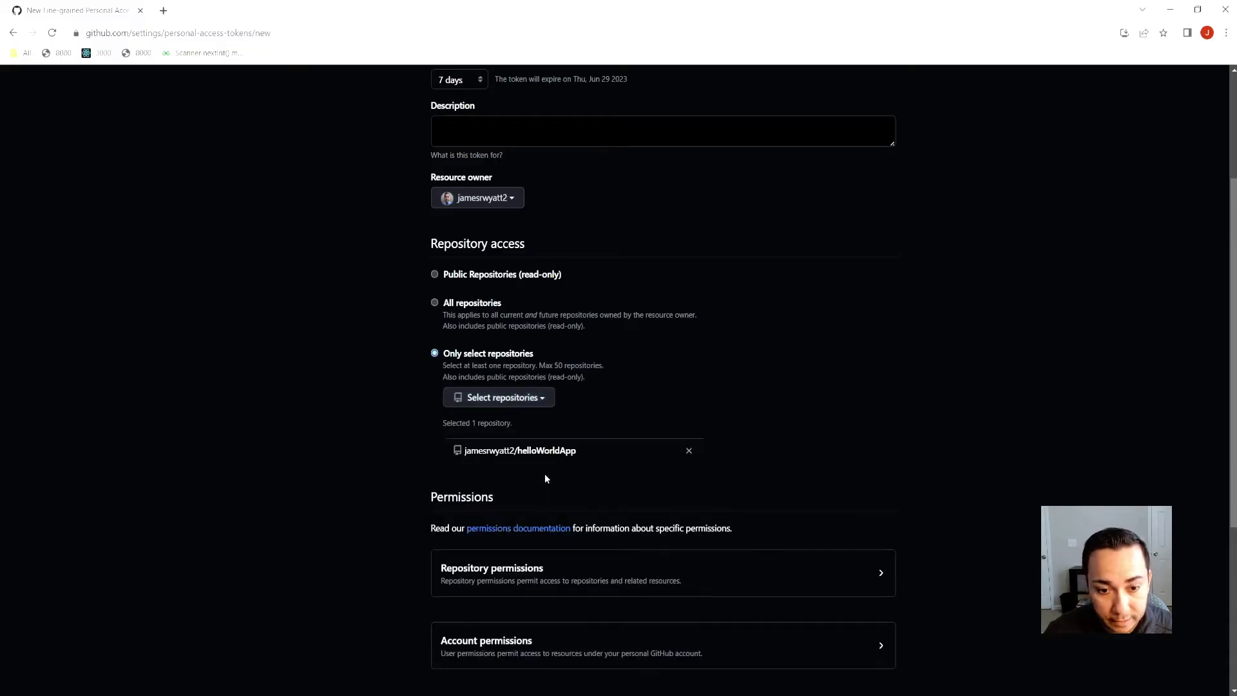
Set the token's repository permission for Contents to Read and write.
scroll(545, 478, "down", 3)
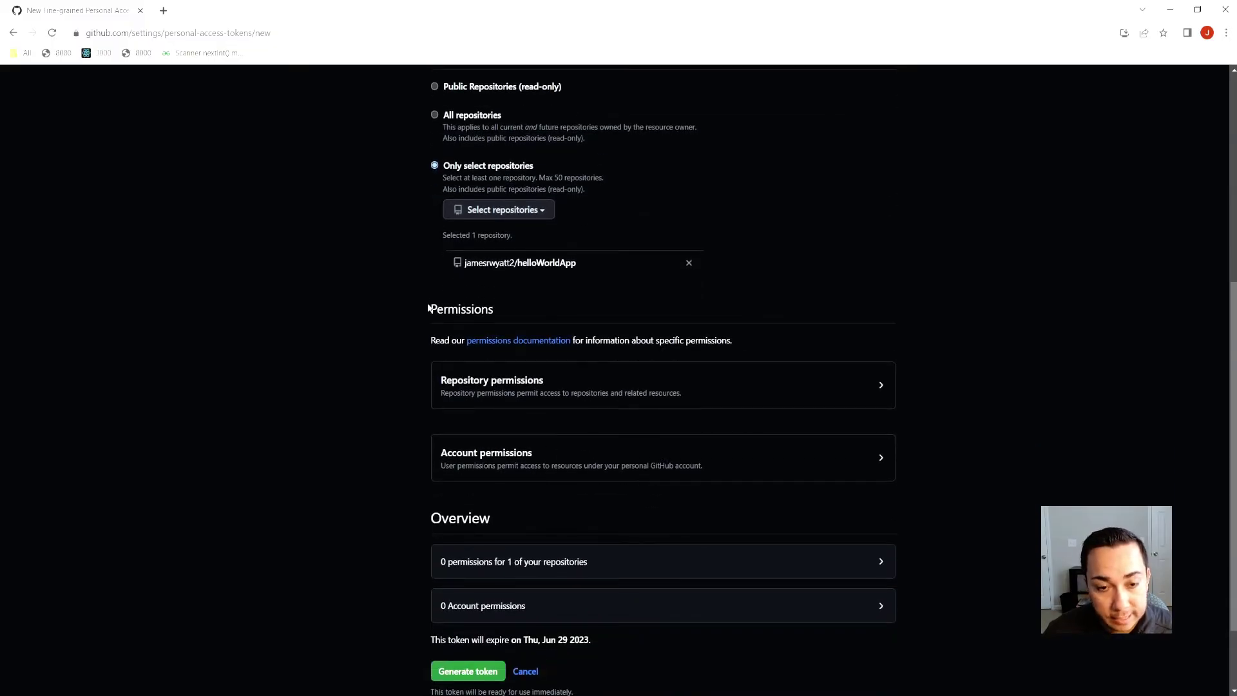
left_click(858, 393)
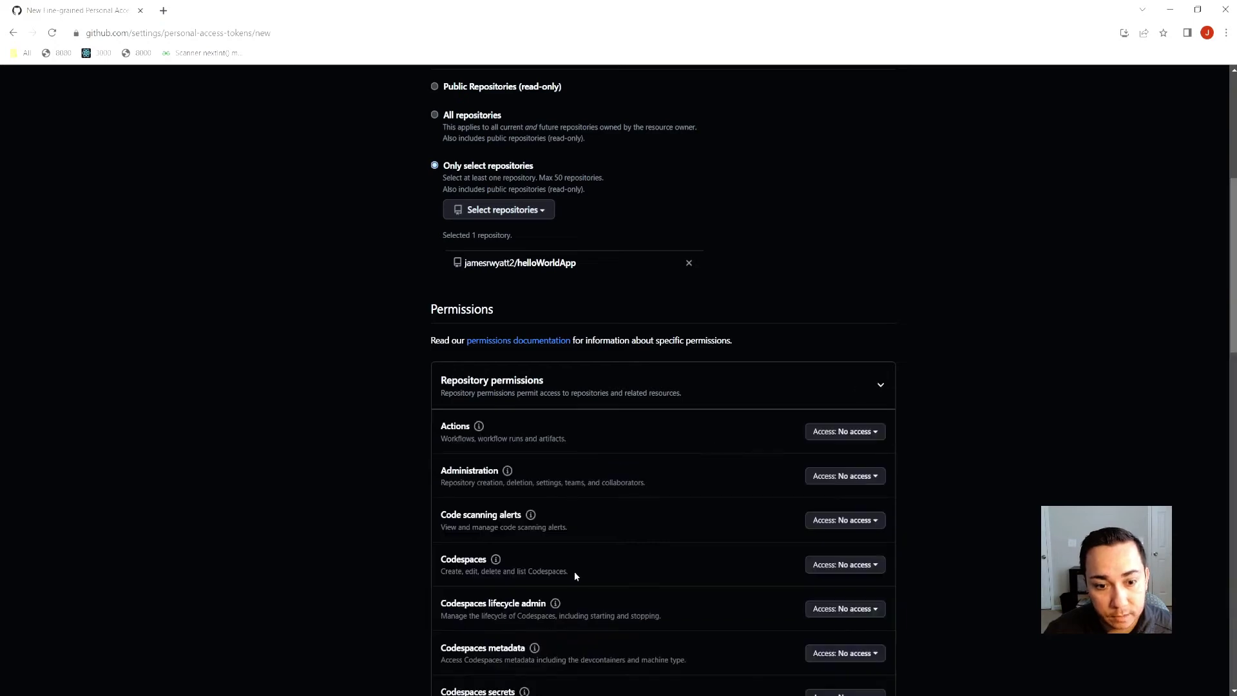
scroll(574, 567, "down", 3)
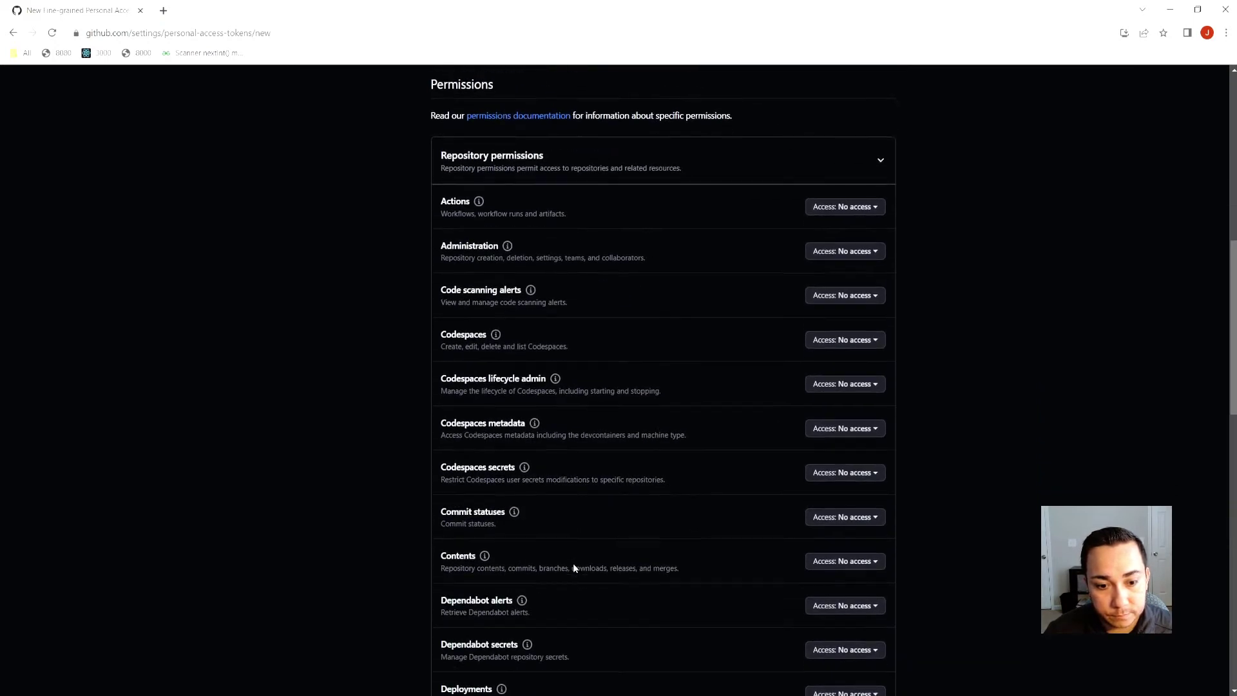
scroll(573, 568, "down", 1)
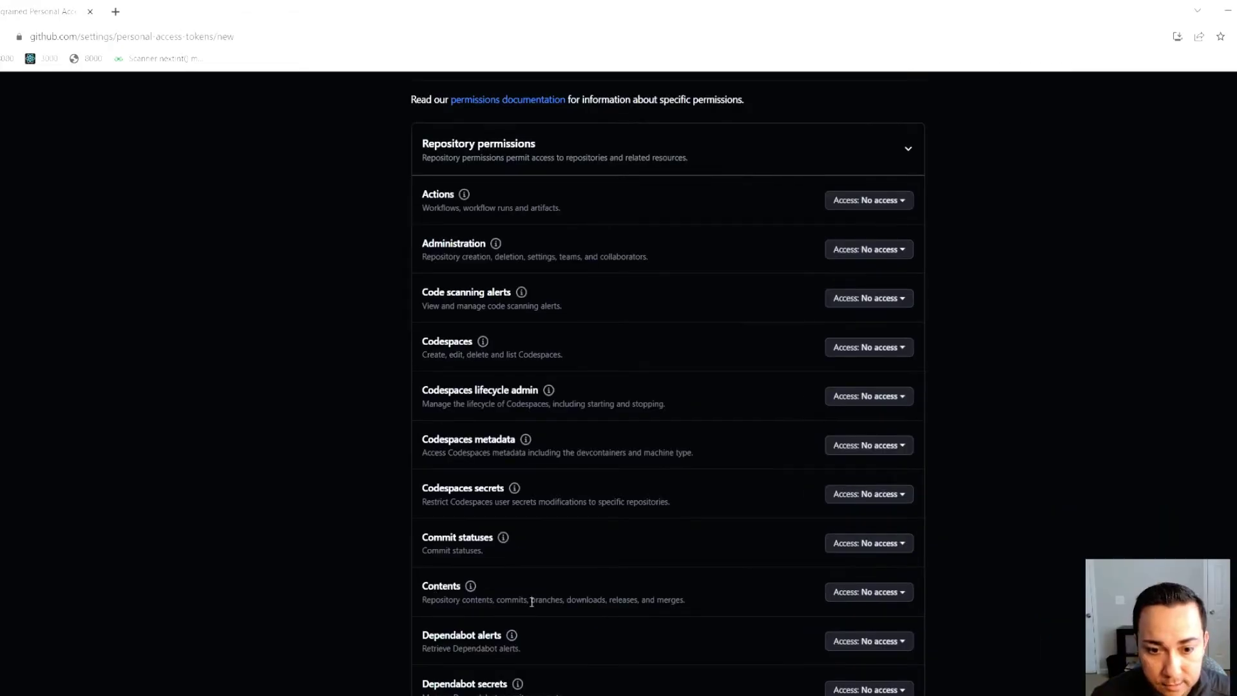
left_click_drag(496, 600, 528, 600)
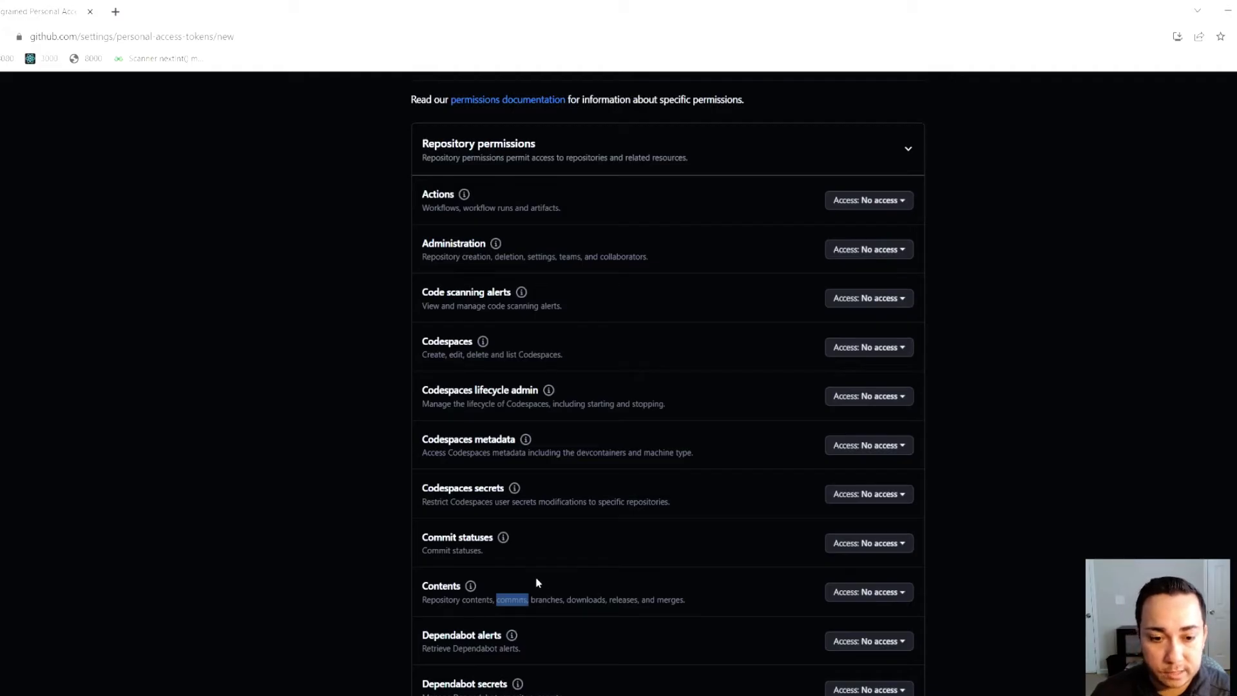
left_click(838, 597)
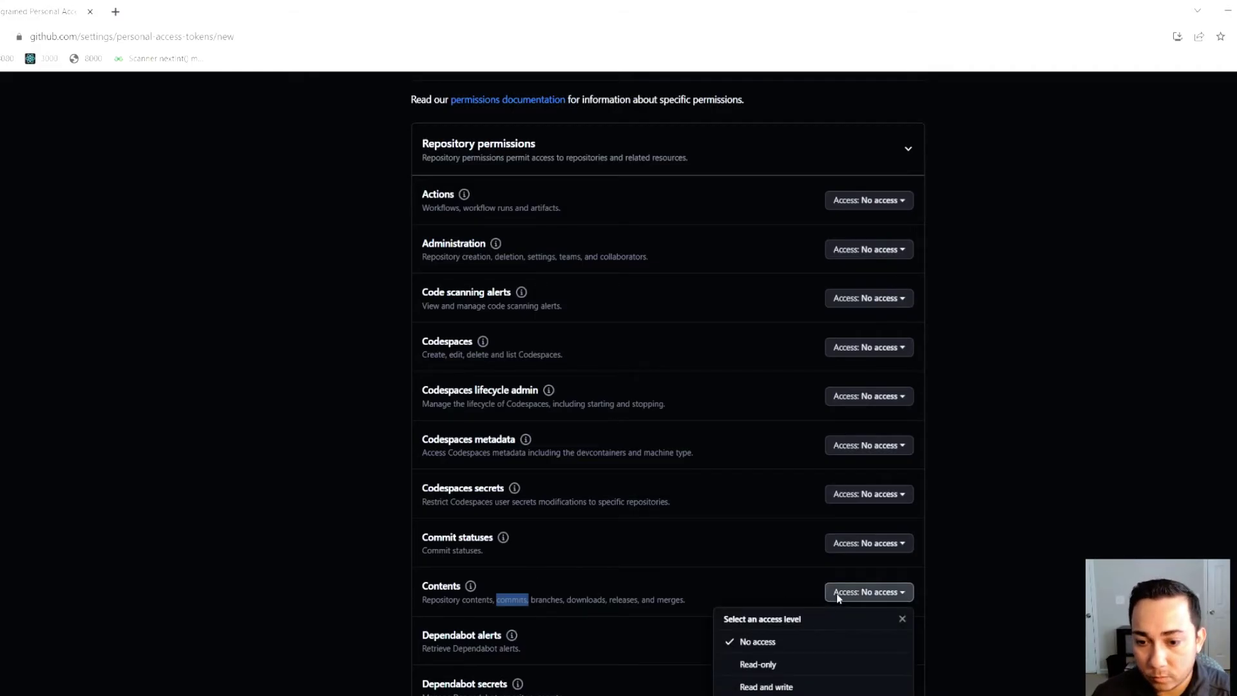
left_click(787, 687)
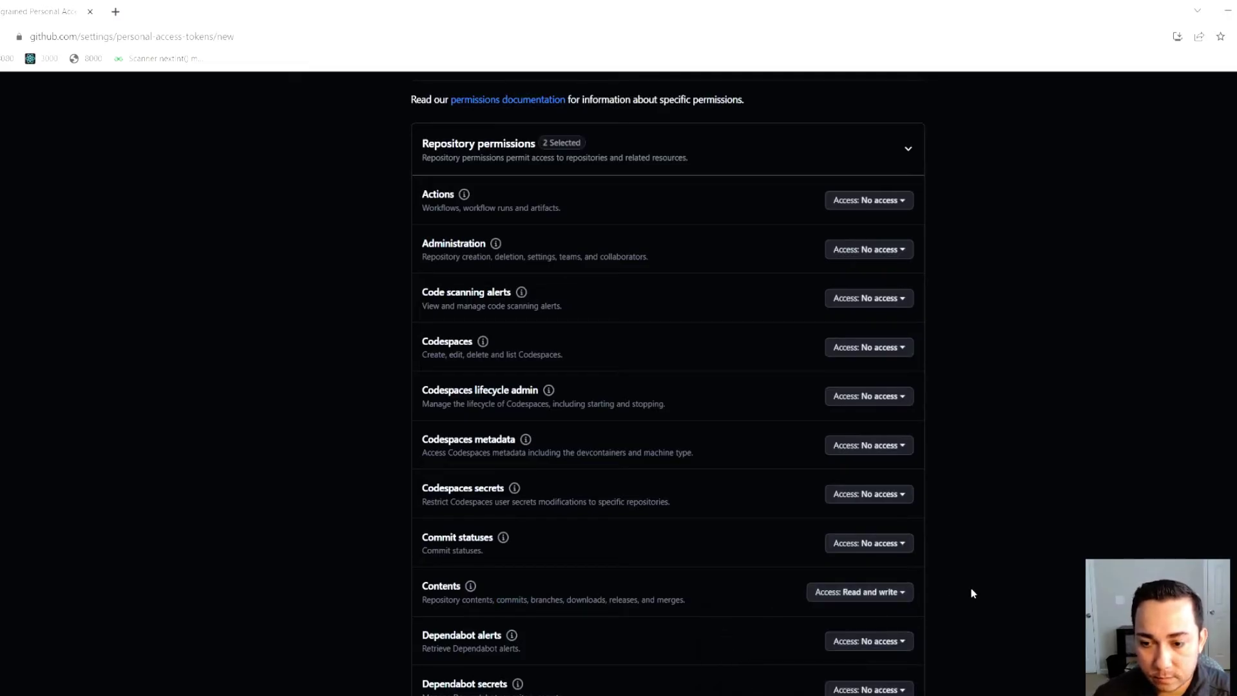
Generate the helloWorldAppToken token and copy its value.
scroll(973, 603, "down", 1)
scroll(971, 601, "down", 15)
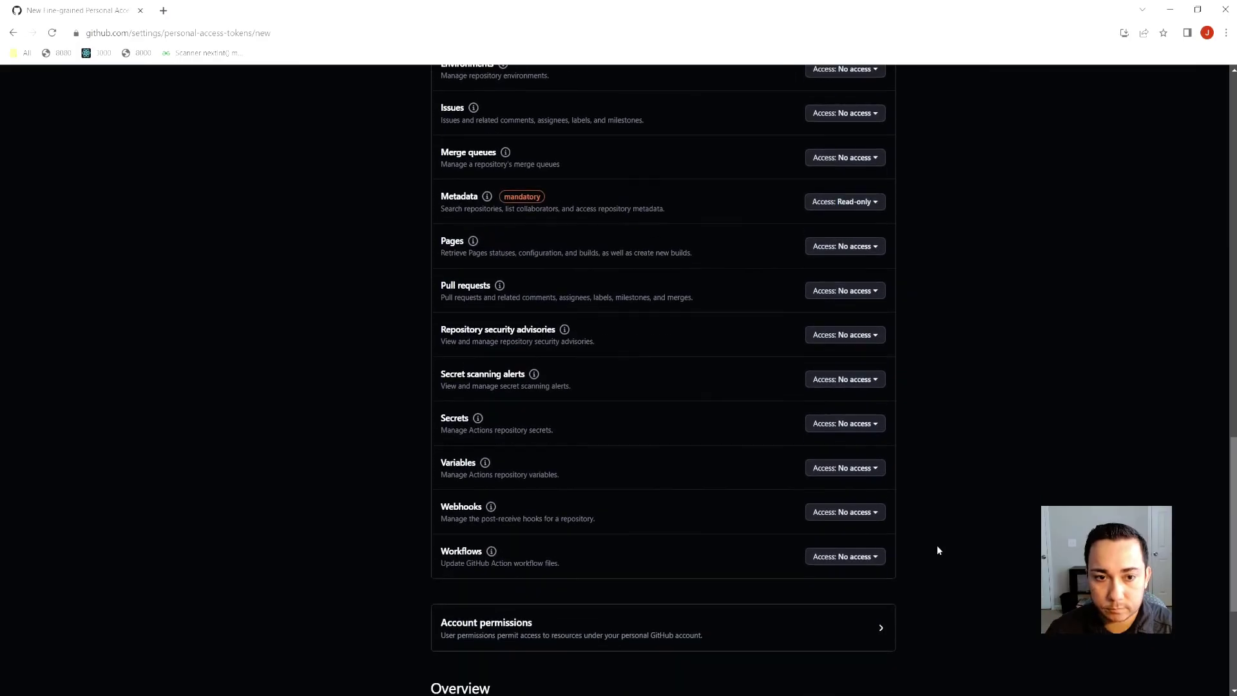
scroll(938, 552, "down", 3)
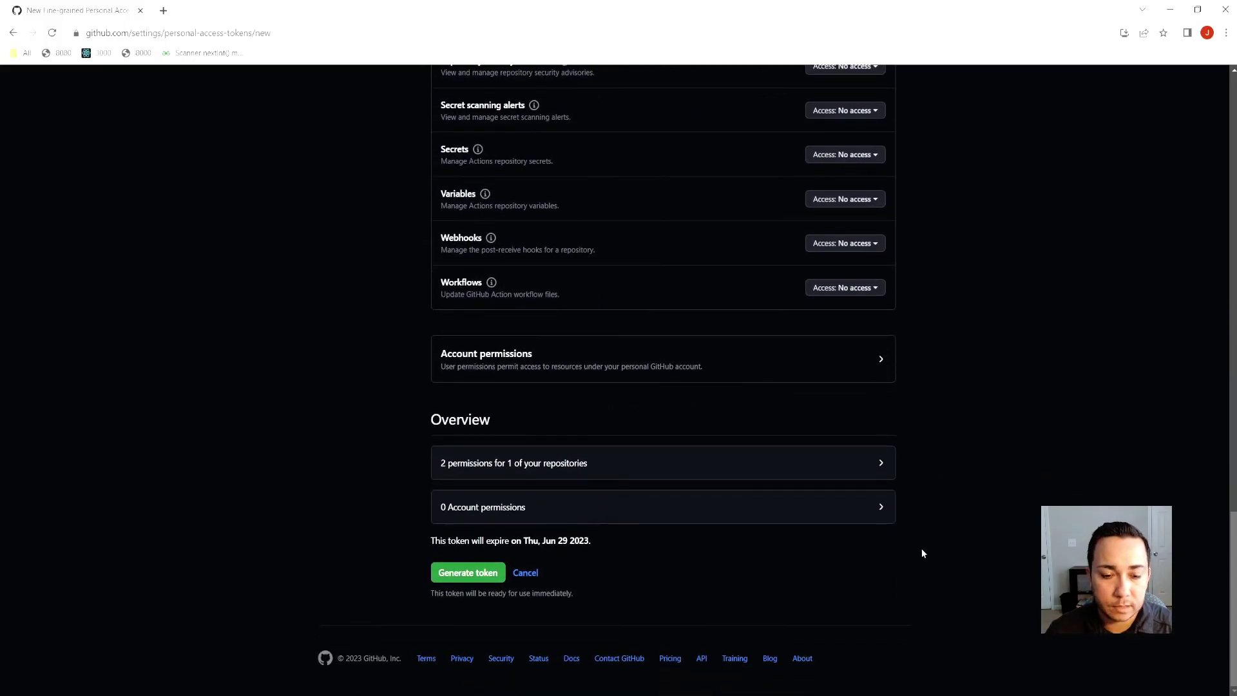
left_click(472, 580)
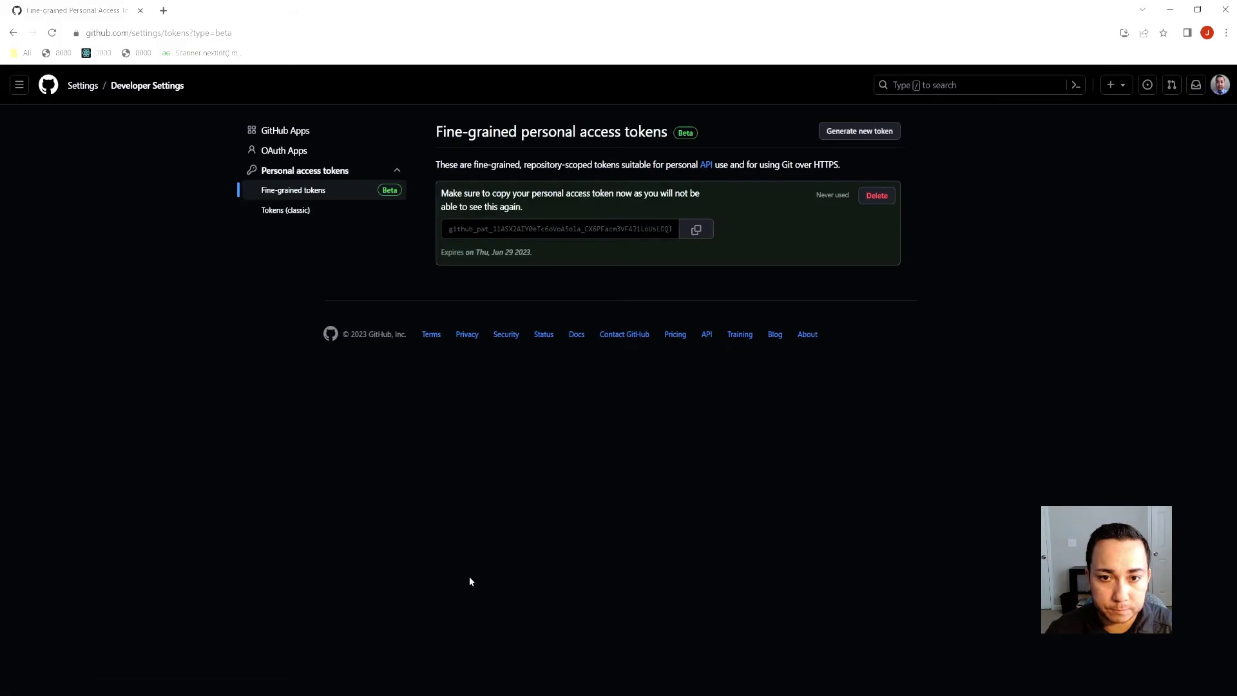
left_click(696, 230)
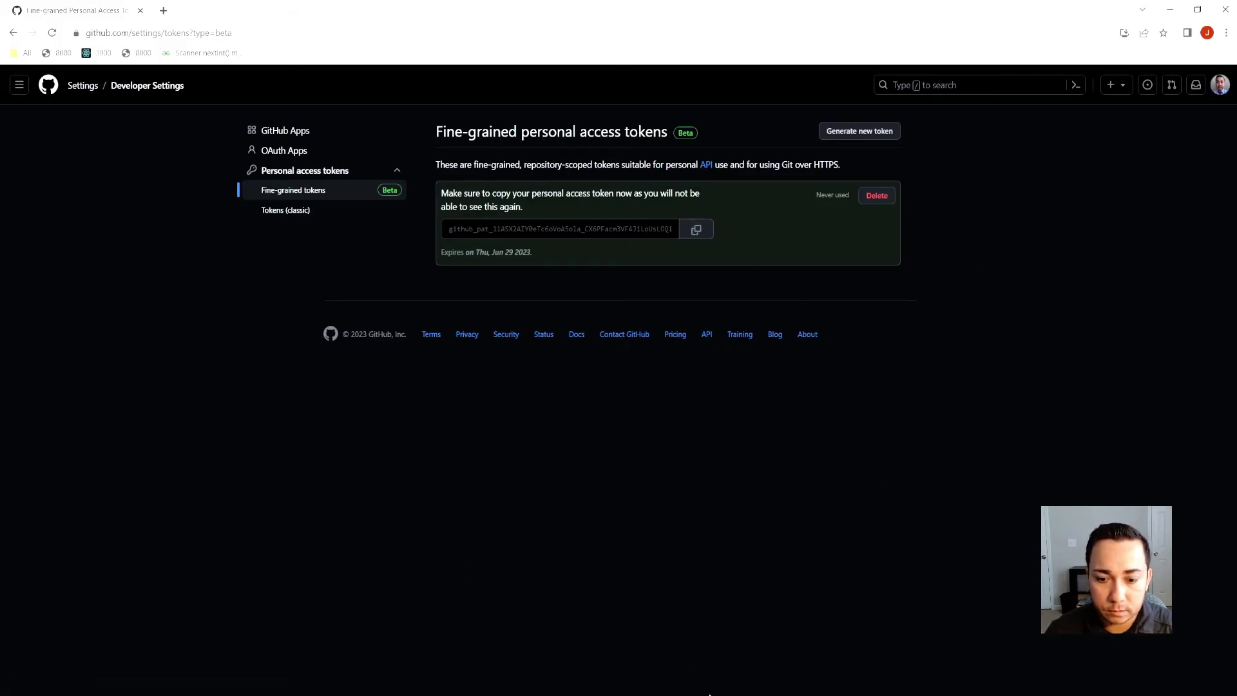
Switch to Spring Tool Suite and paste the access token as the password in the Clone Git Repository authentication settings.
key("alt+Tab")
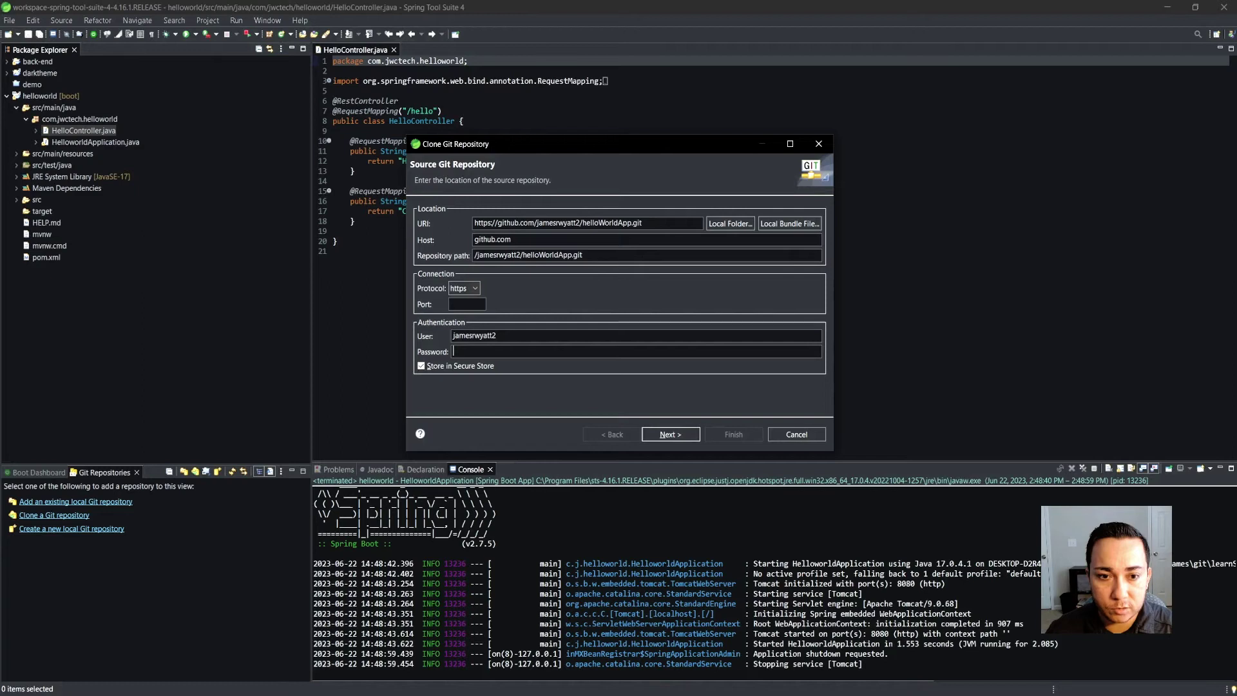
right_click(465, 354)
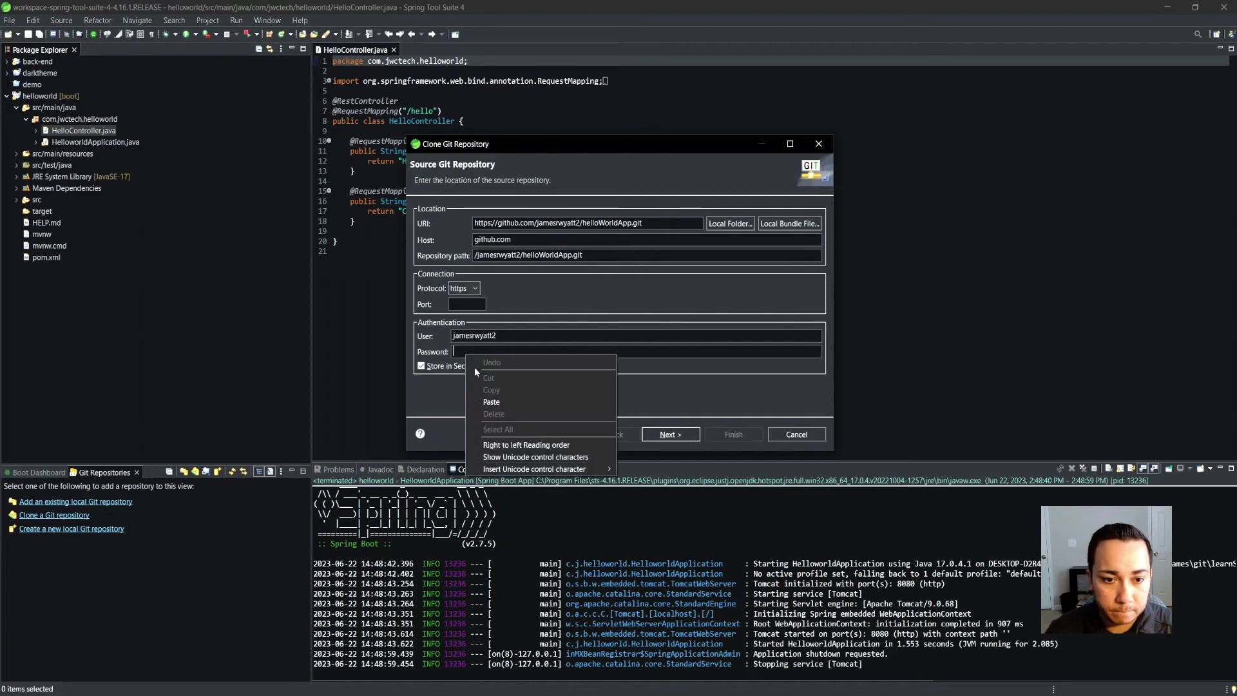
left_click(493, 403)
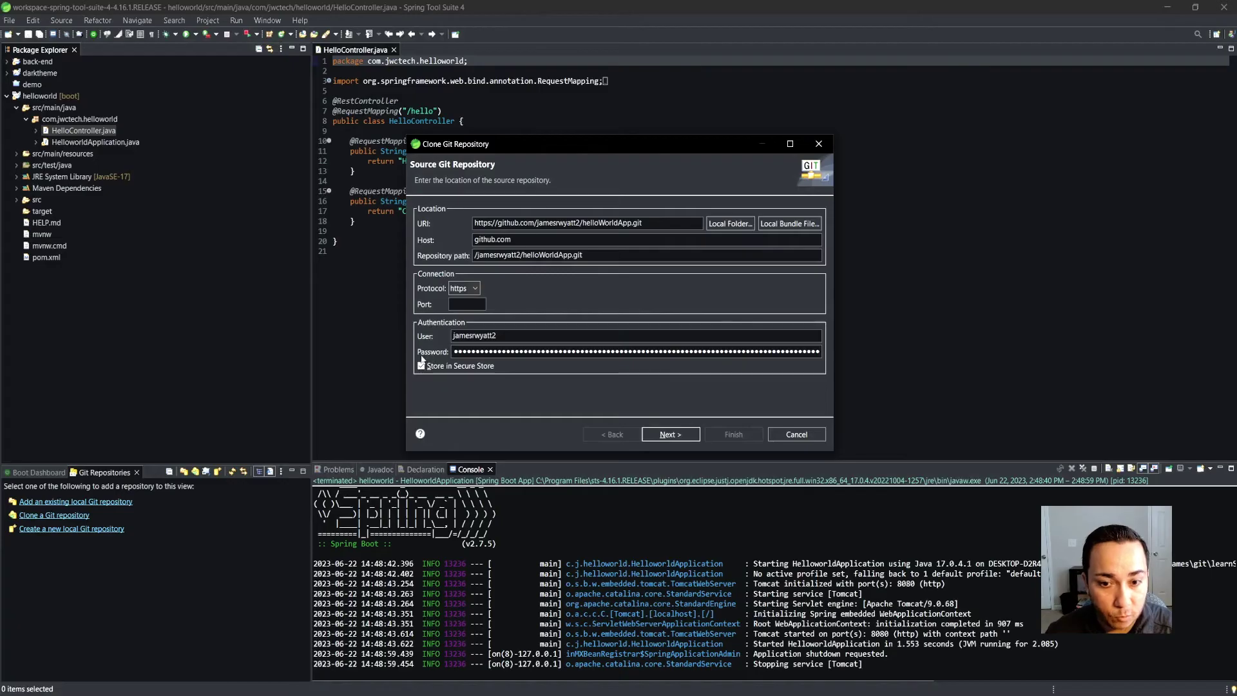
Complete the clone of helloWorldApp with the main branch selected and the default local destination.
left_click(670, 435)
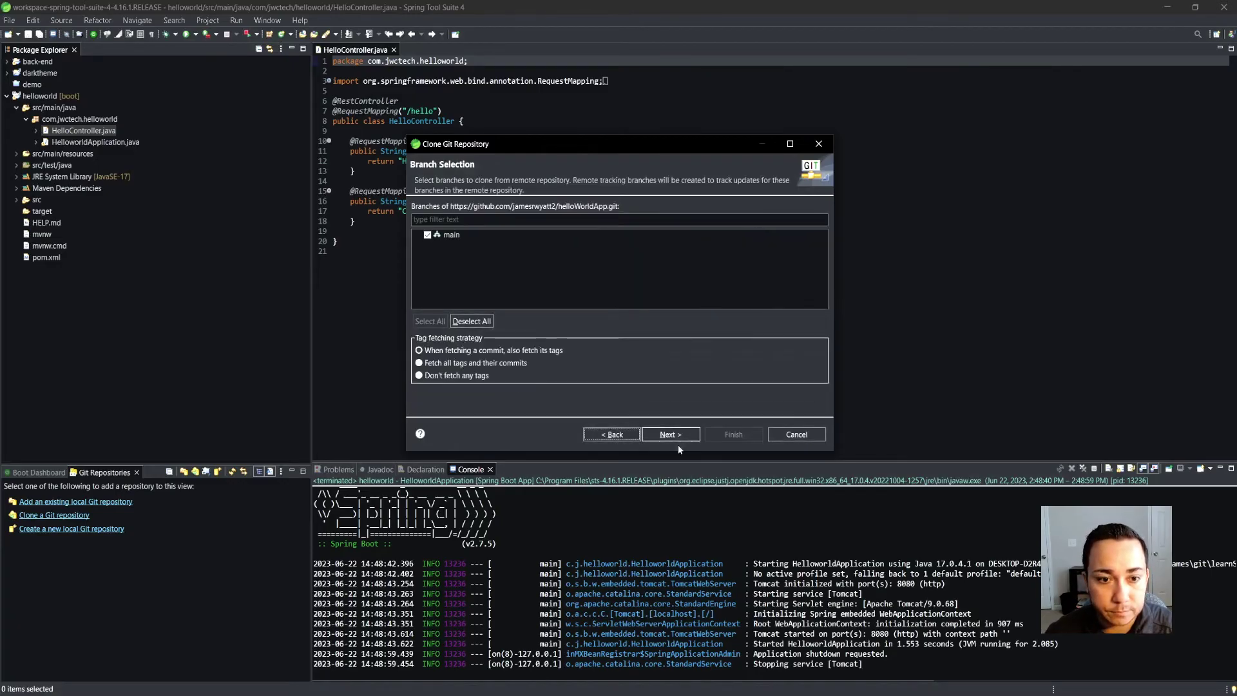
left_click(671, 438)
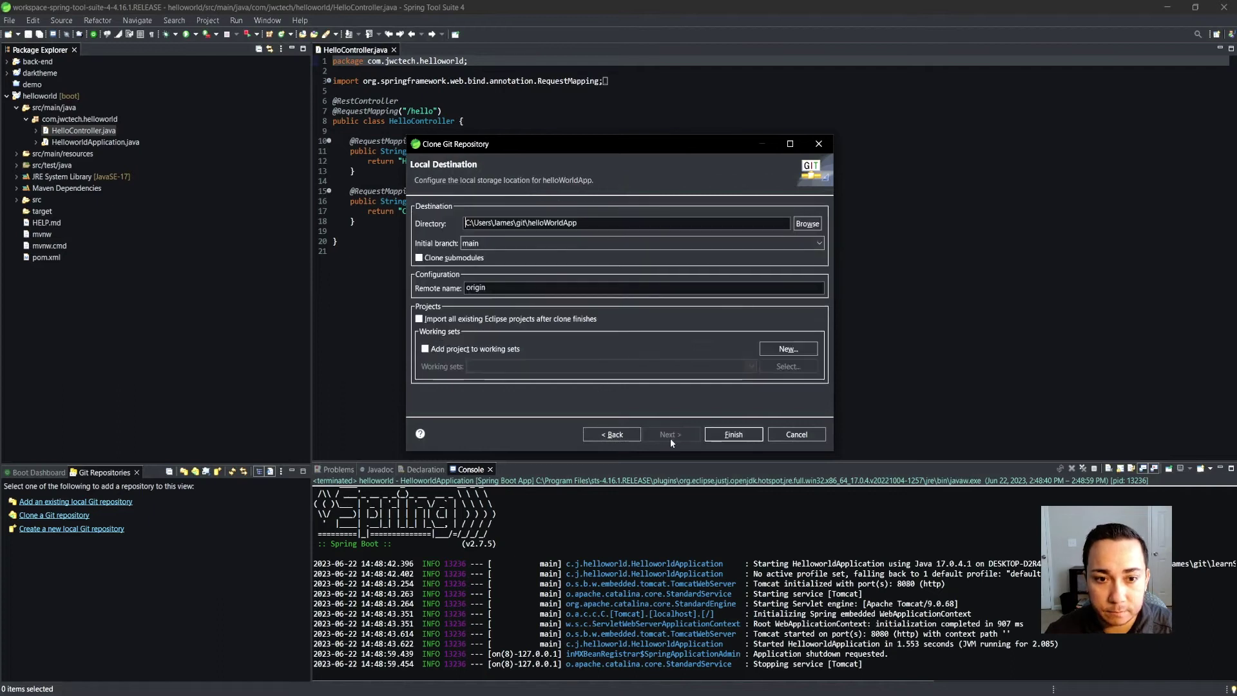
left_click(720, 440)
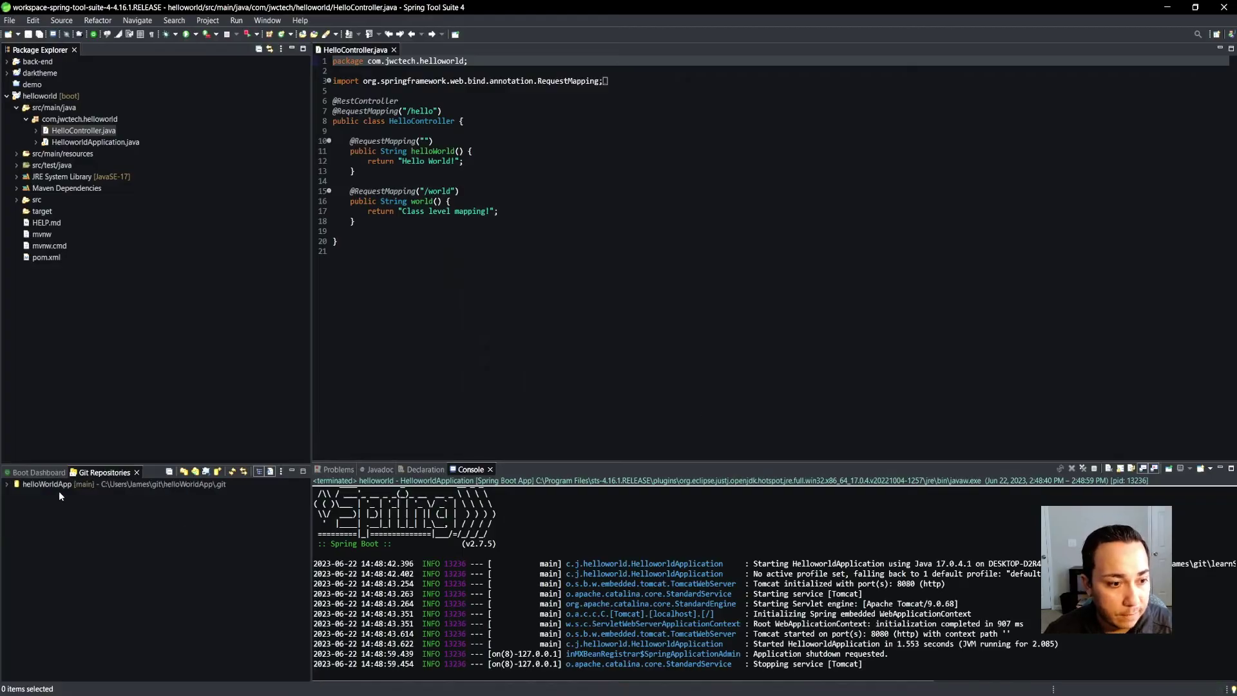
left_click(58, 491)
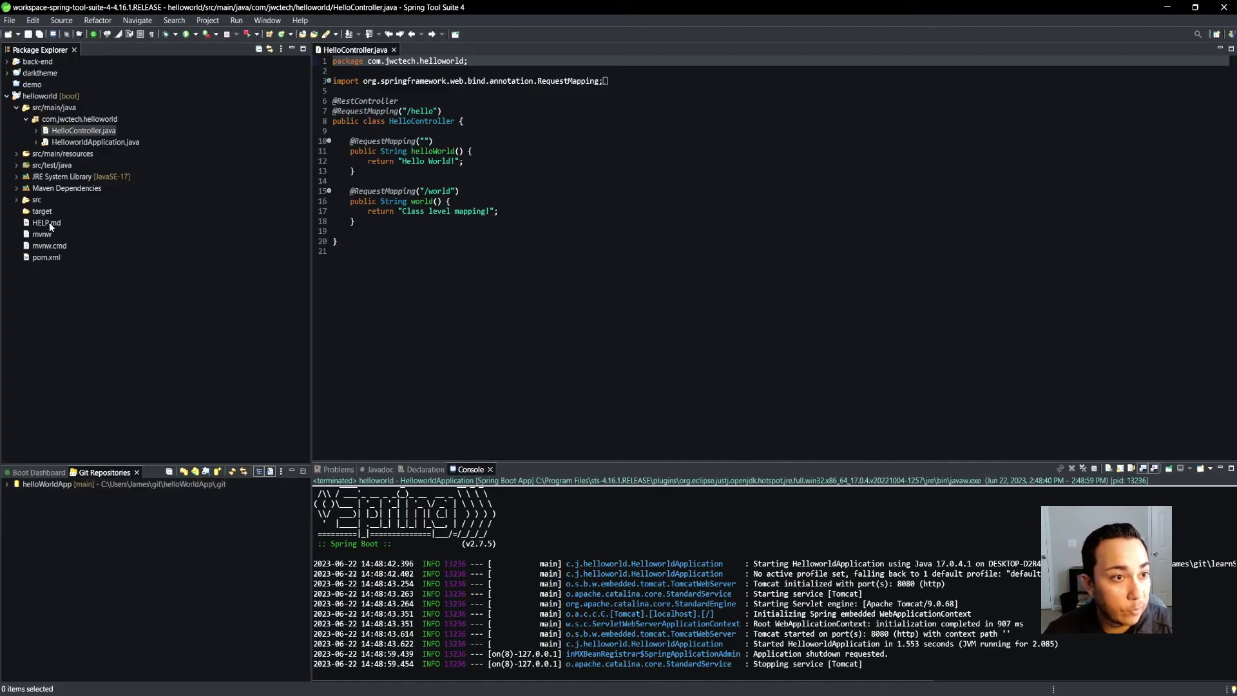
Share the helloworld project with the existing local helloWorldApp Git repository.
right_click(40, 98)
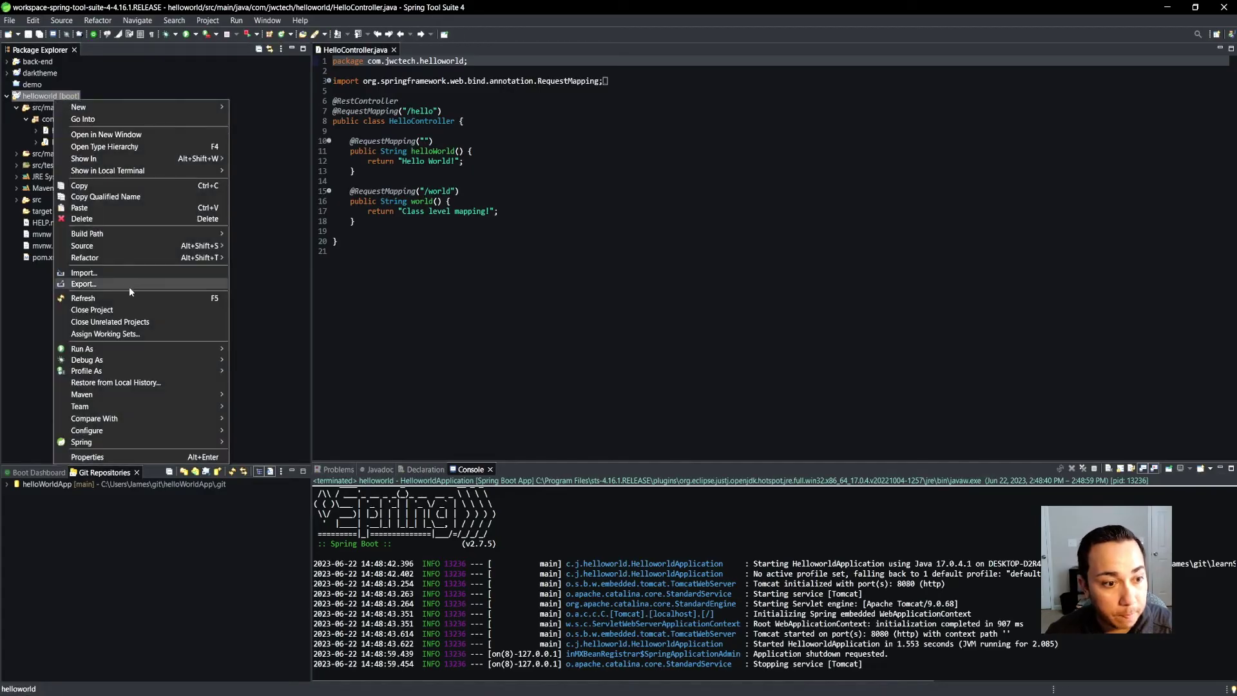
mouse_move(187, 404)
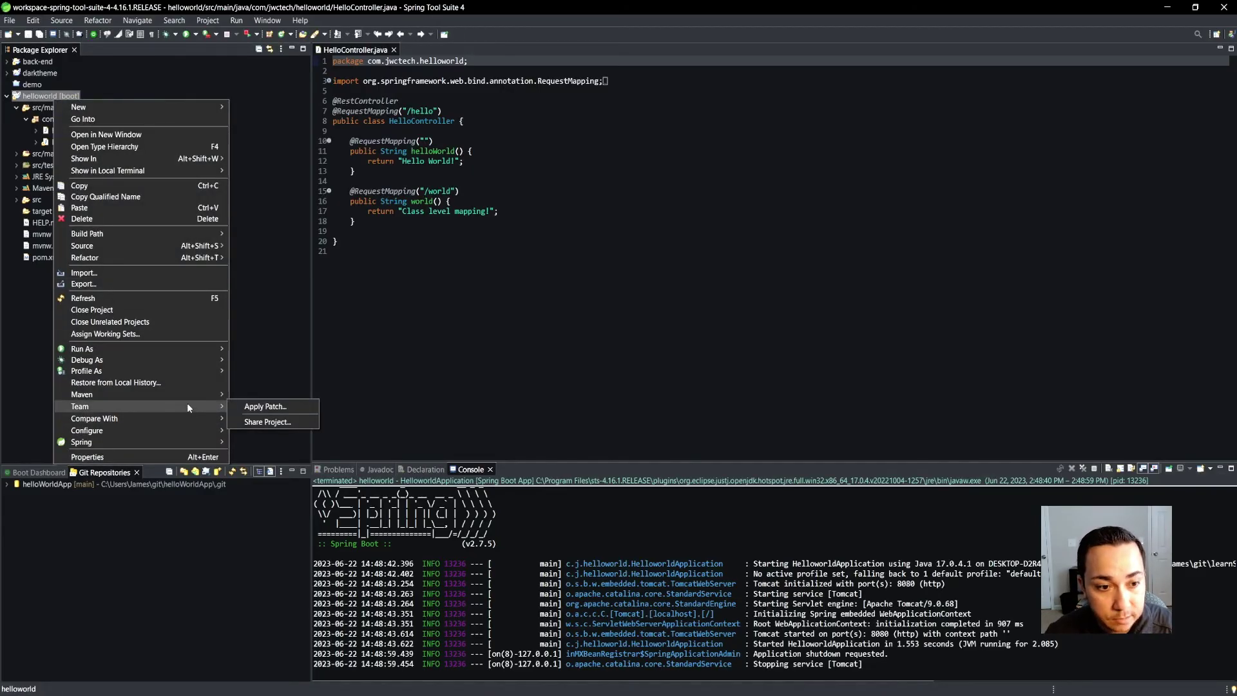
left_click(283, 423)
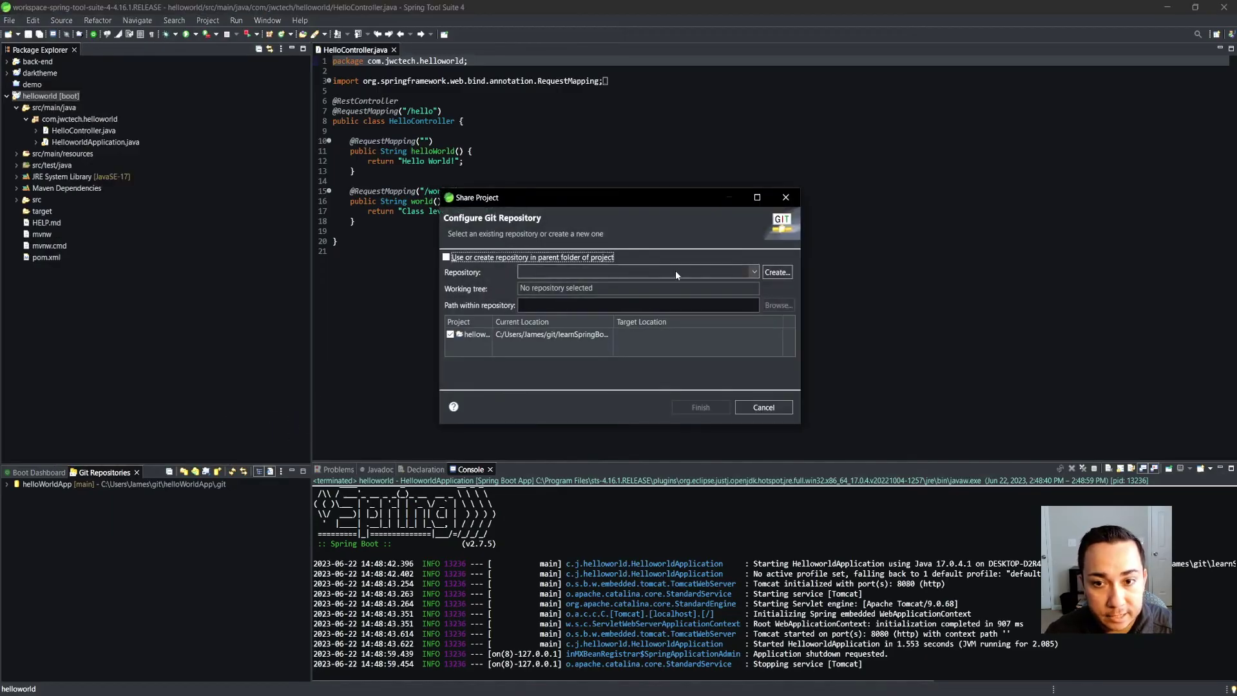
left_click(704, 269)
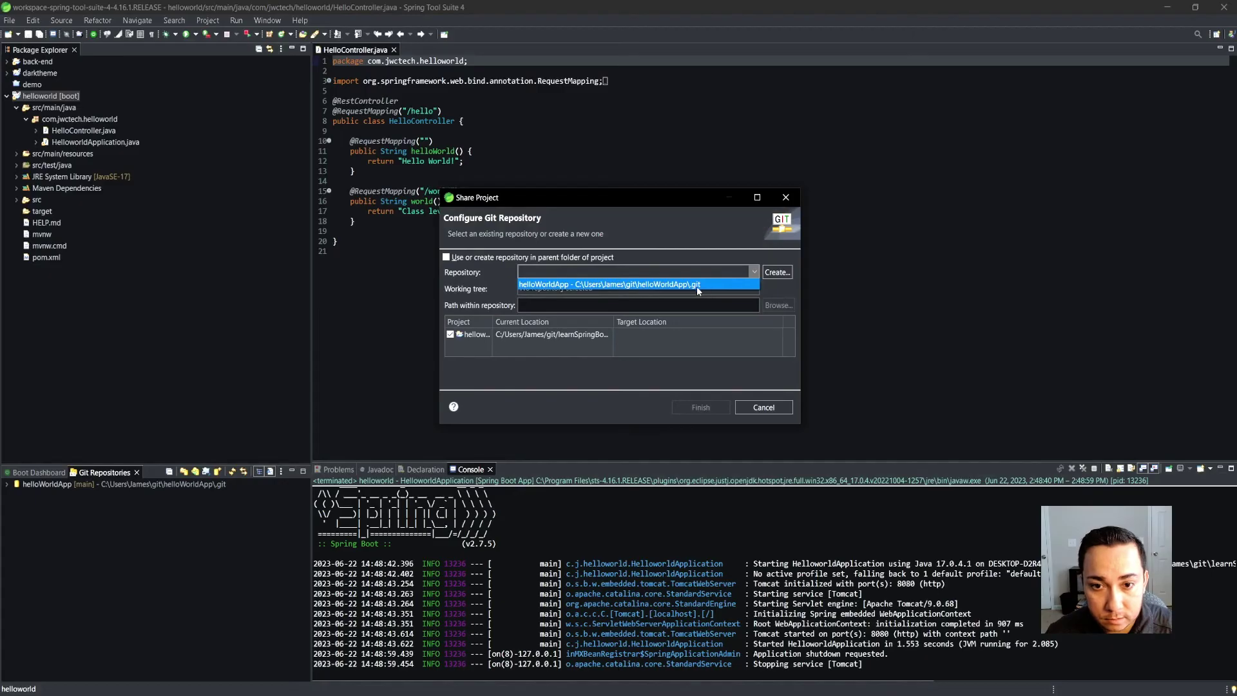
left_click(658, 284)
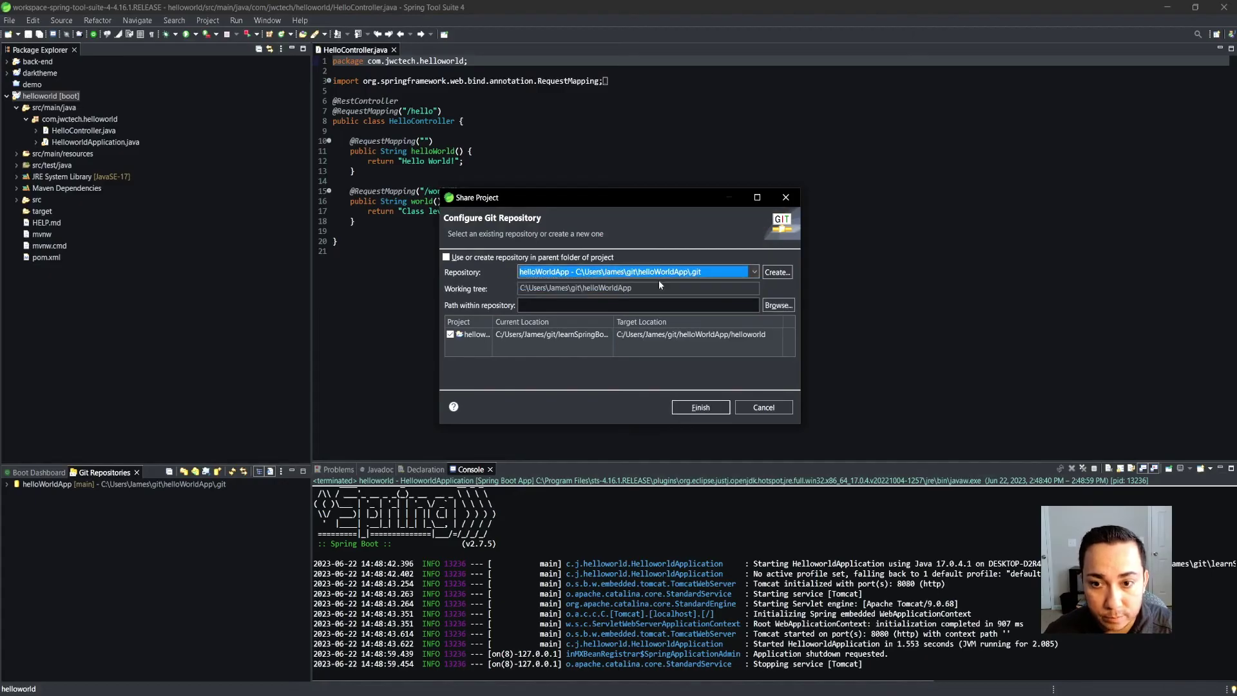
left_click(714, 406)
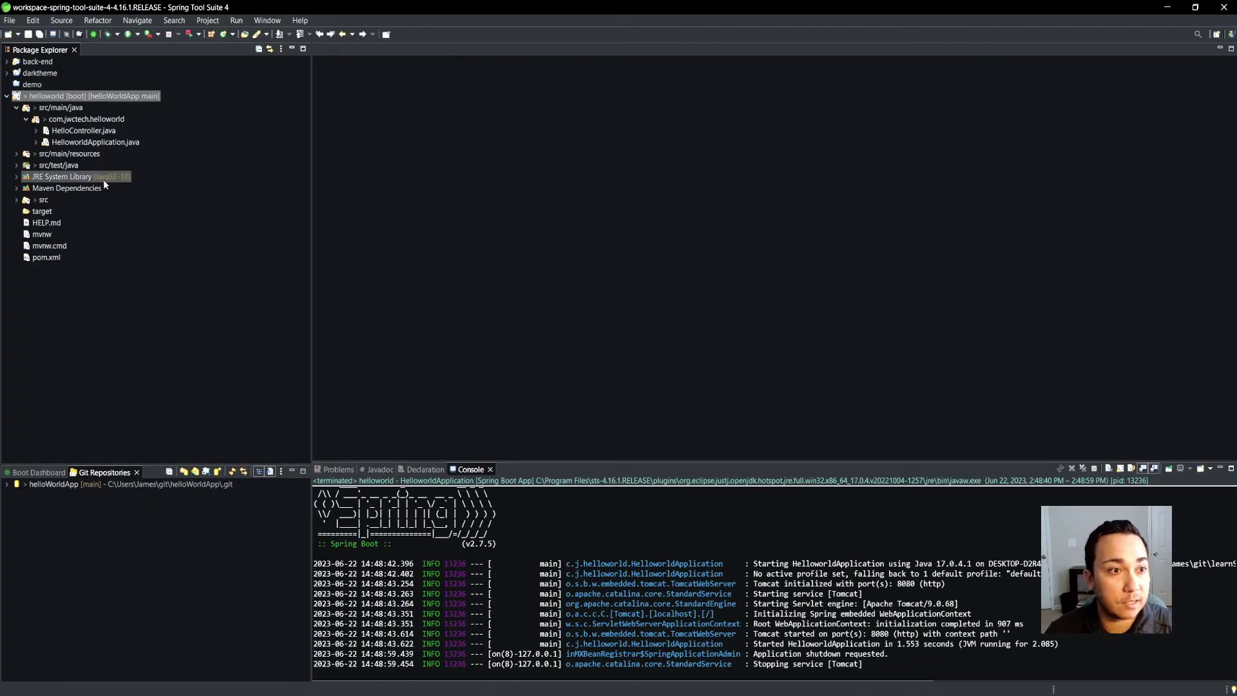
Open HelloController.java from the com.jwctech.helloworld package in the editor.
left_click(116, 132)
double_click(100, 132)
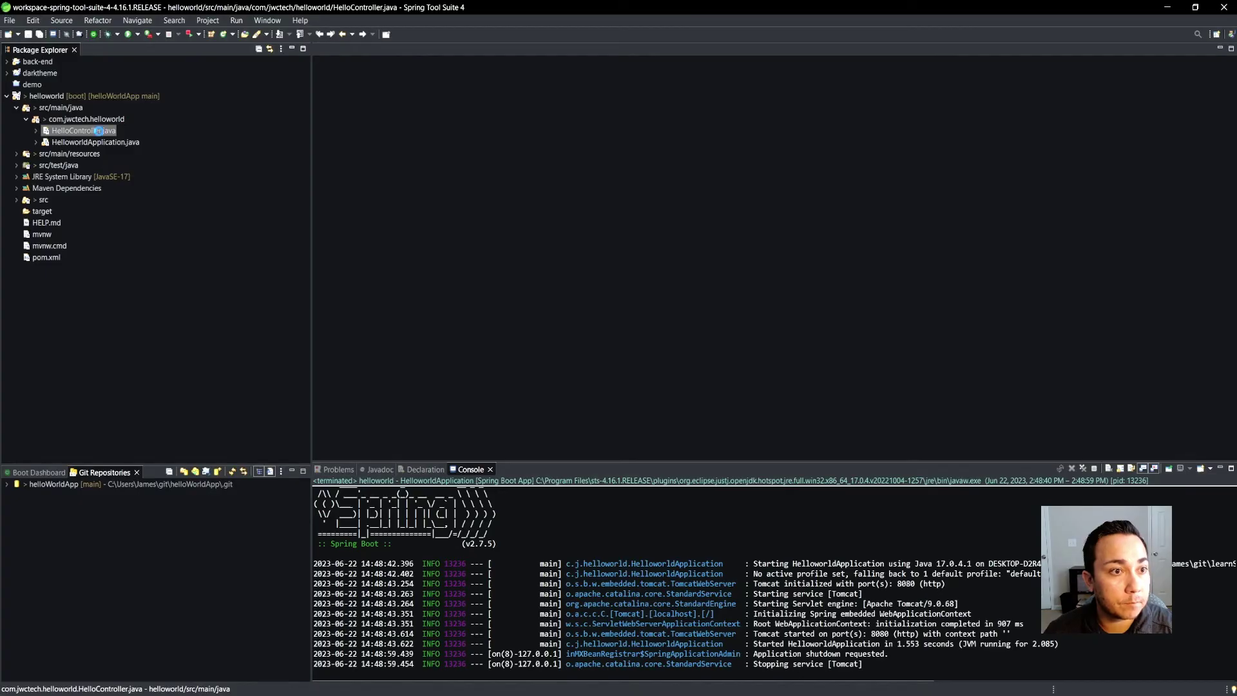
left_click(533, 227)
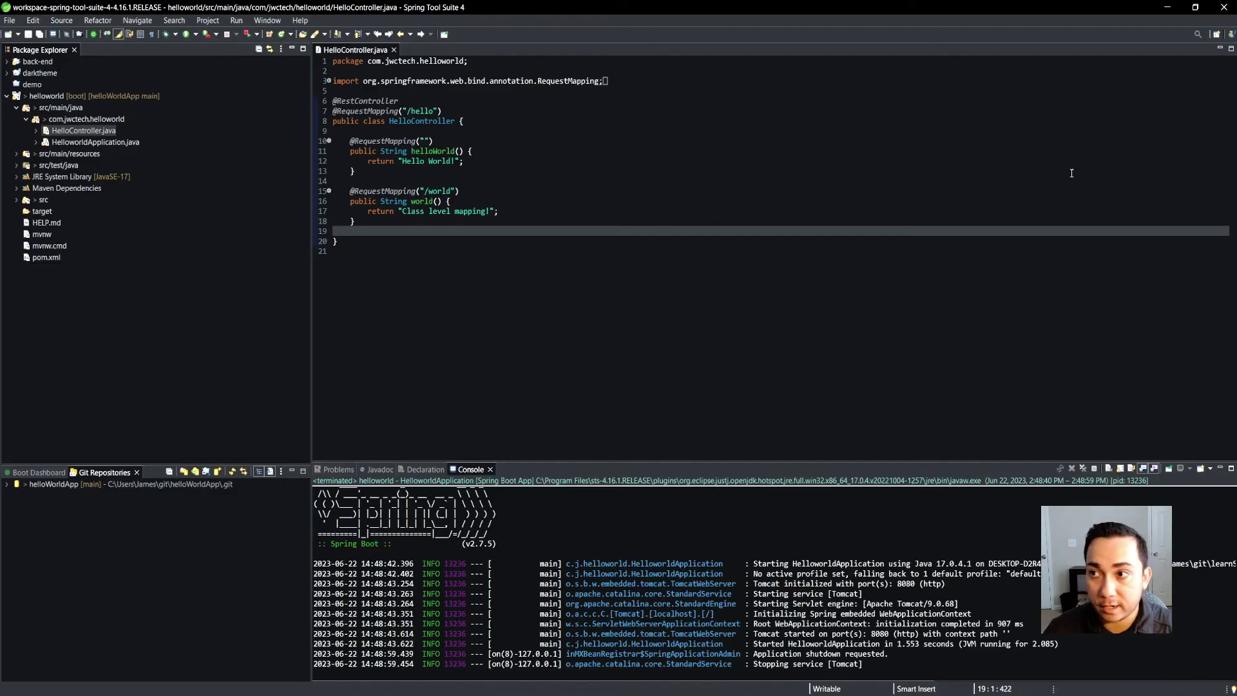
Find and open the Git Staging view, and stage all unstaged changes of the helloWorldApp repository.
left_click(1197, 34)
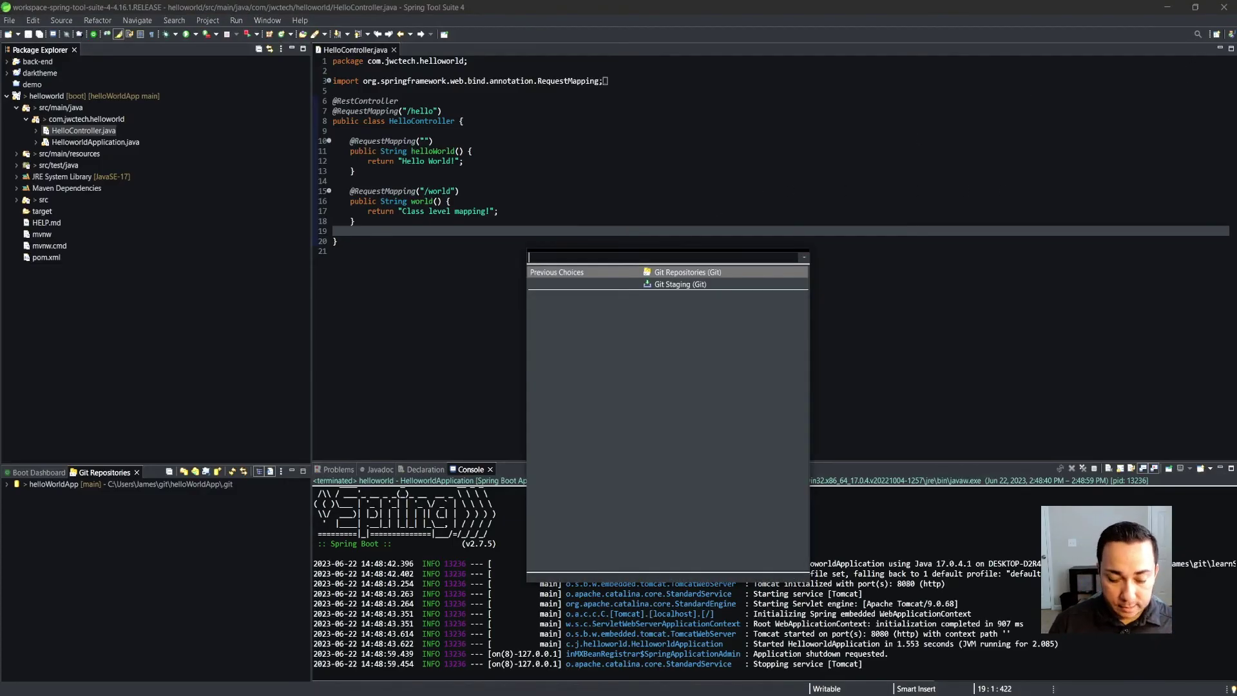
type("git s")
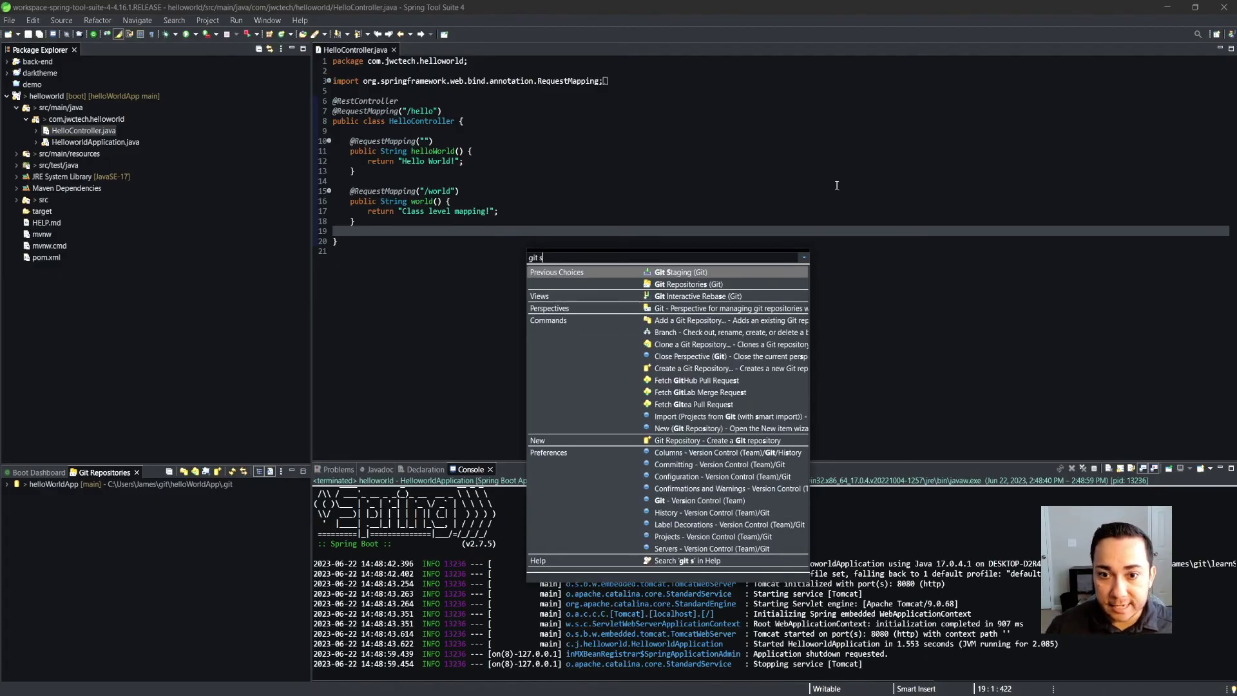
left_click(671, 268)
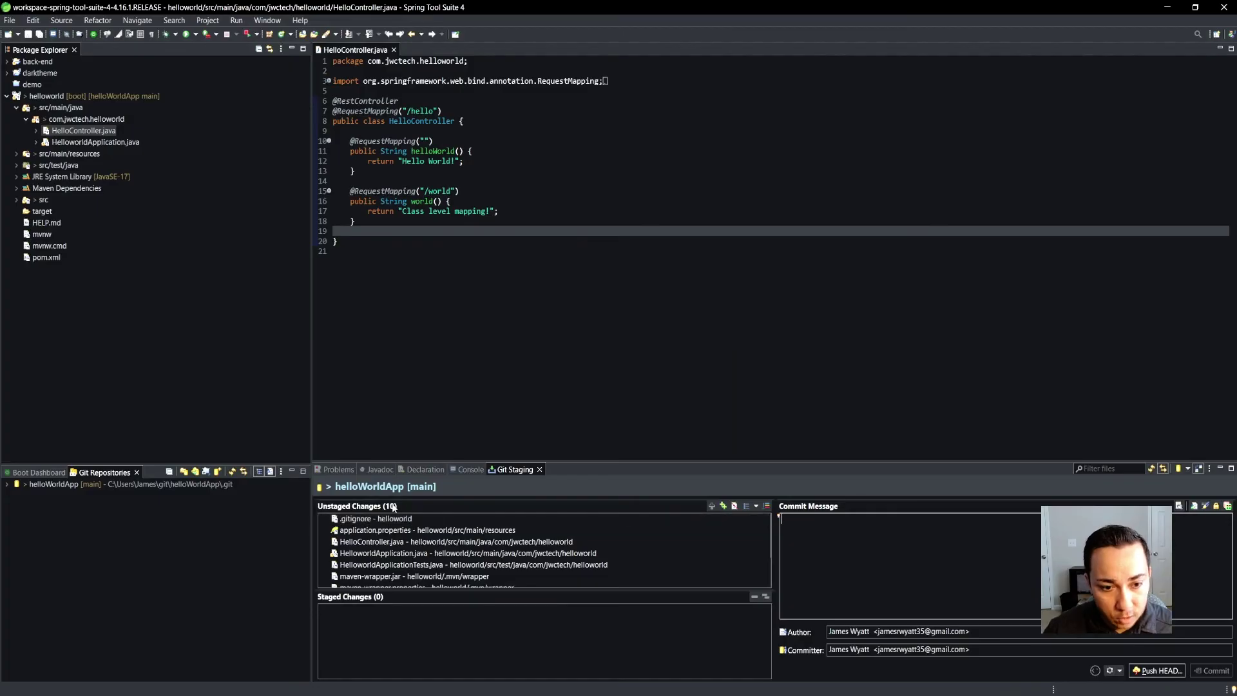
left_click(723, 506)
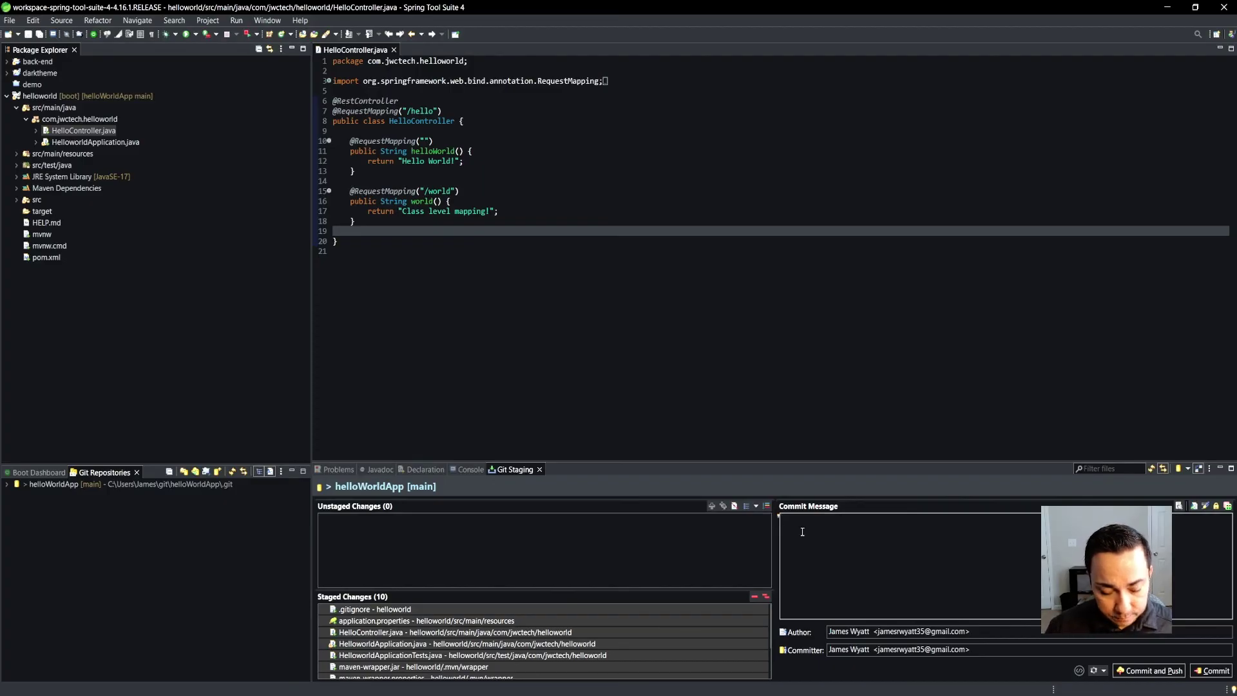
Commit the staged changes with the message "First Commit", push them to origin, and dismiss the push results.
type("First ")
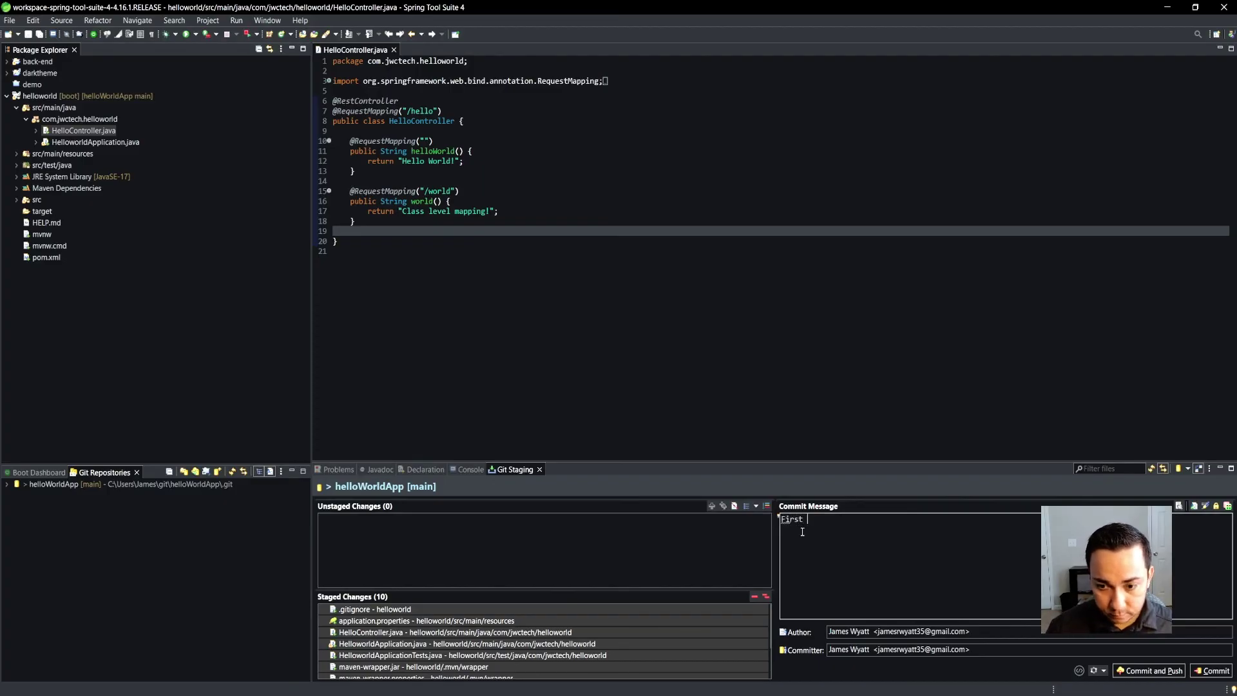
type("Commit")
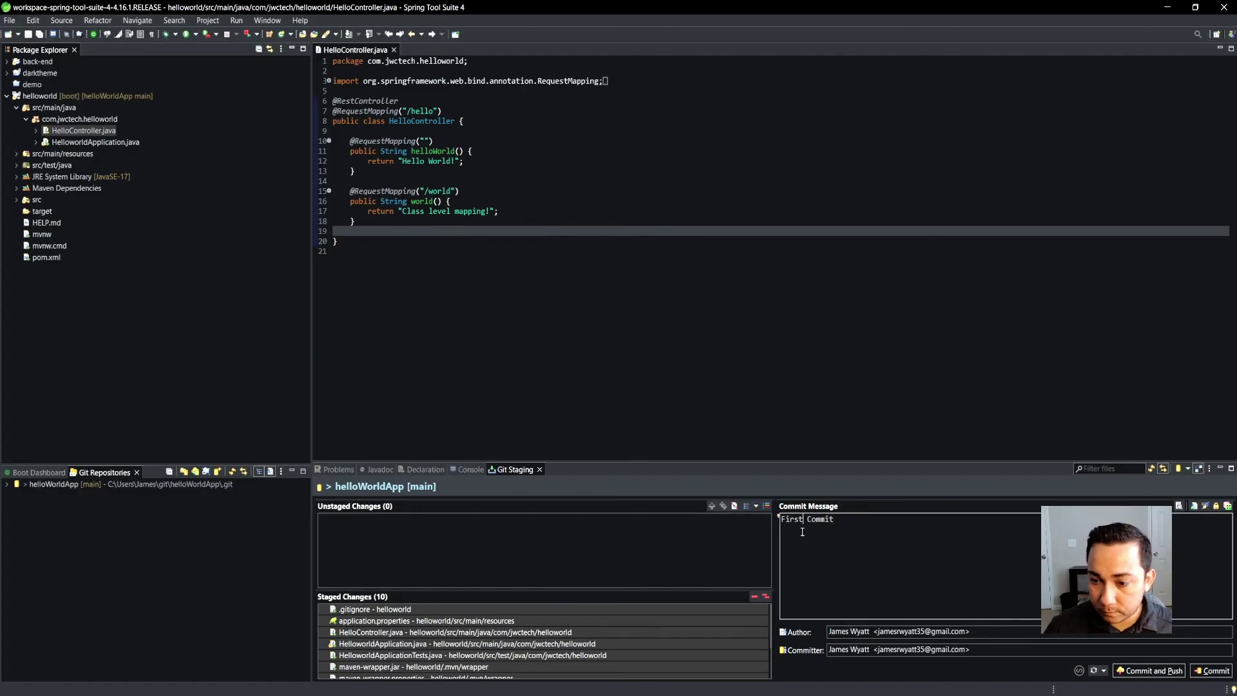
left_click(1140, 672)
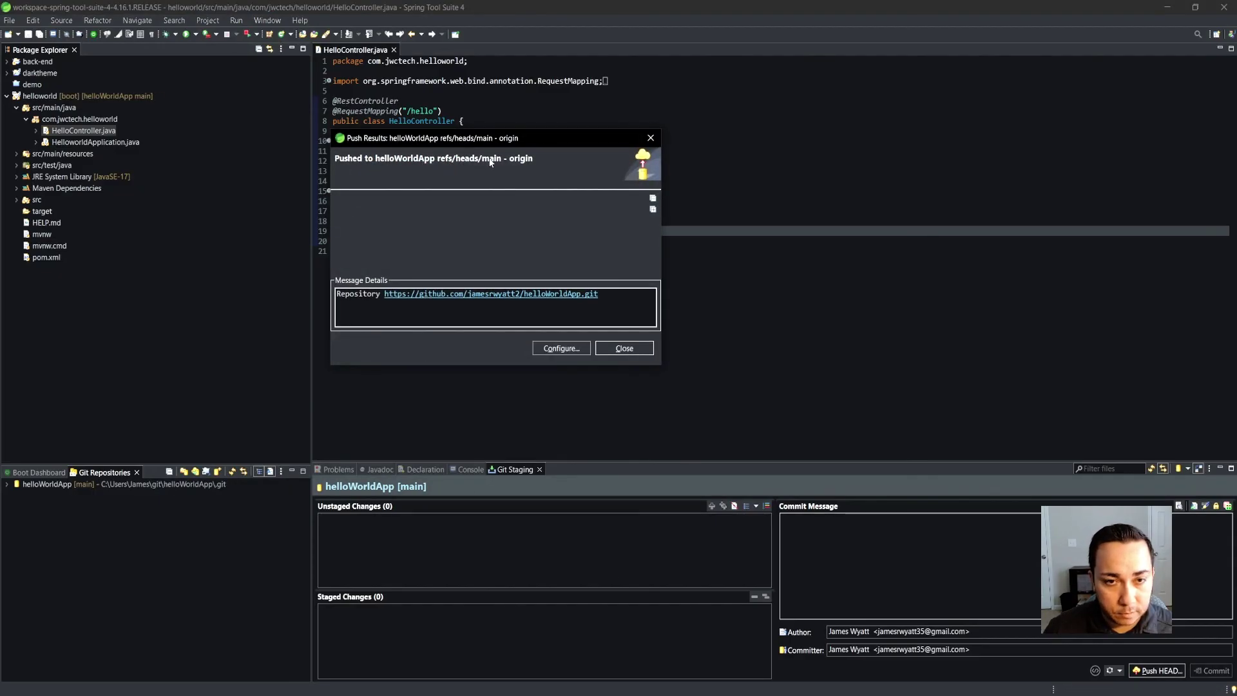
left_click(619, 352)
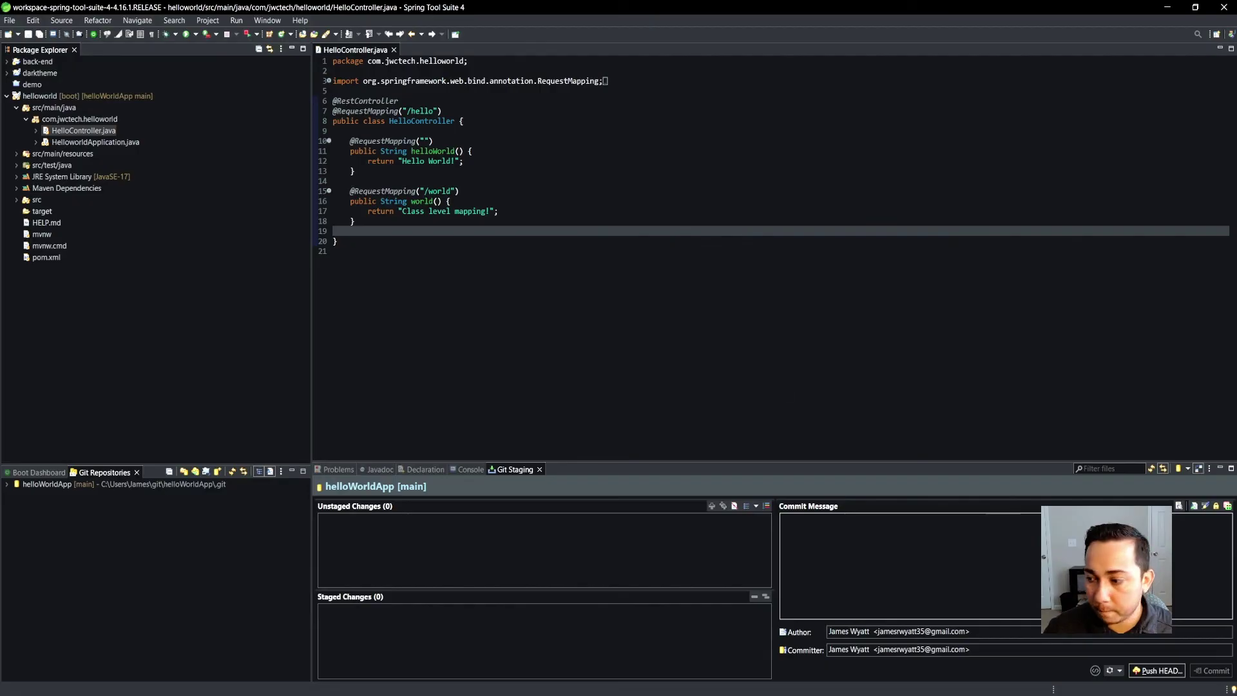
Switch to GitHub in the browser, find the helloWorldApp repository by filtering for "hellow", and open its helloworld folder.
key("alt+Tab")
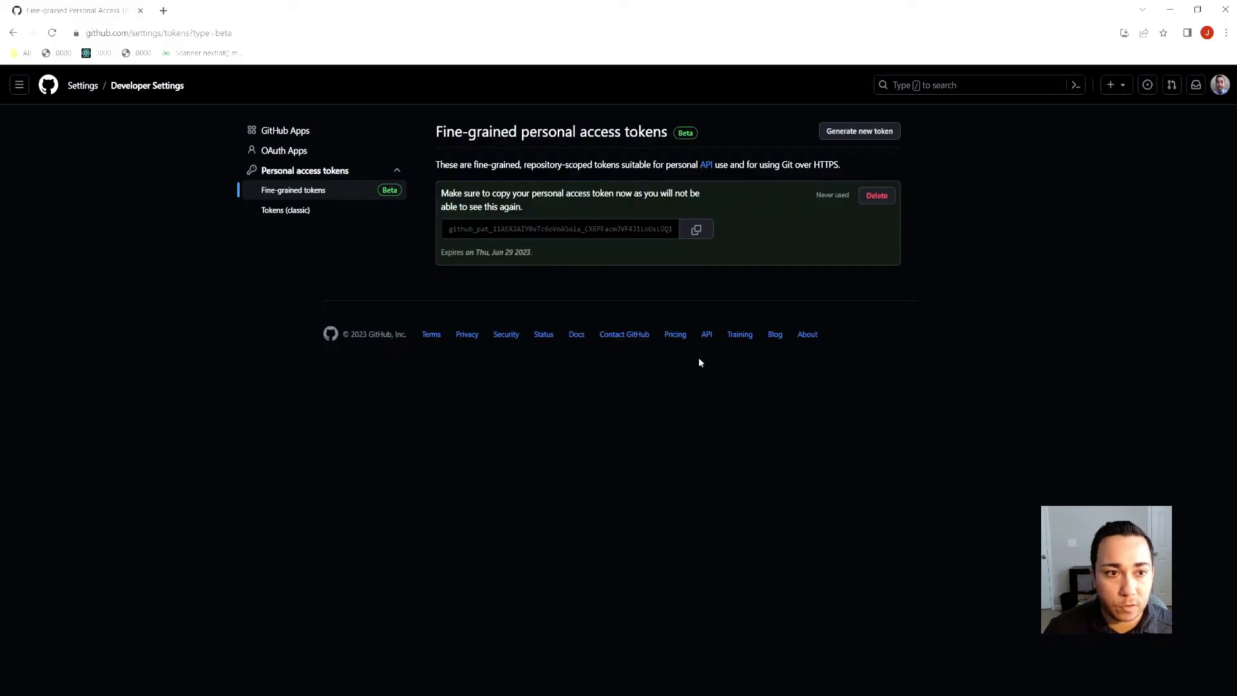
left_click(49, 87)
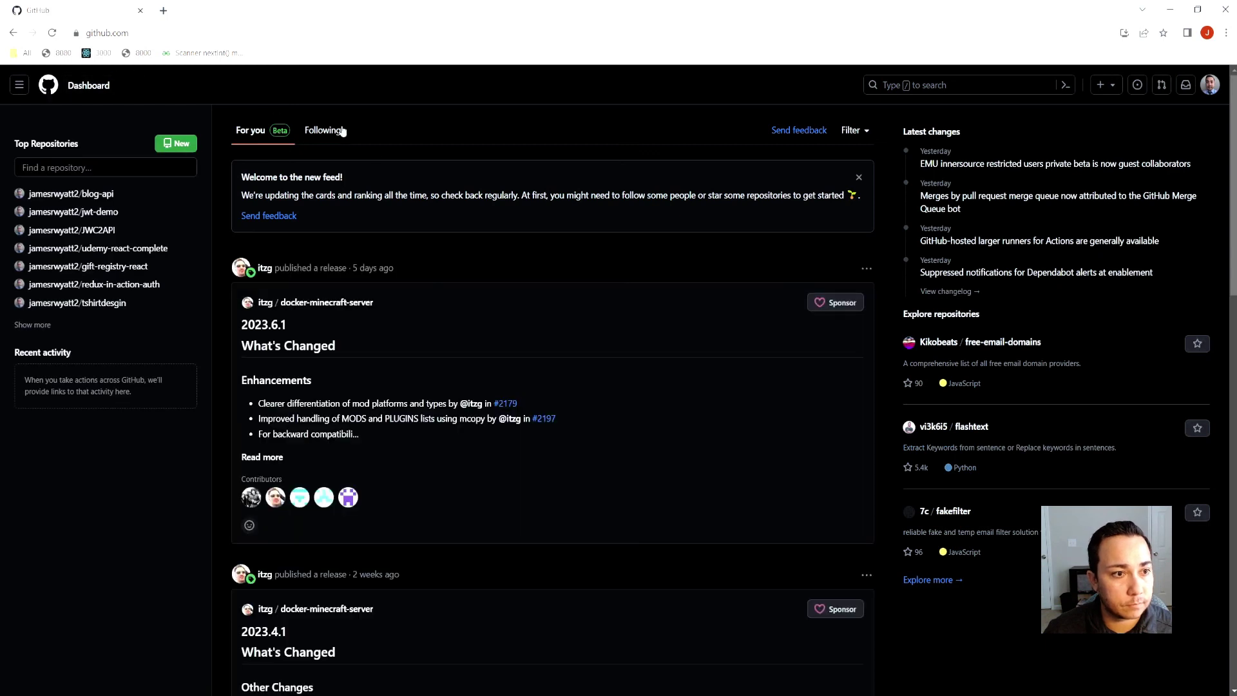
left_click(78, 169)
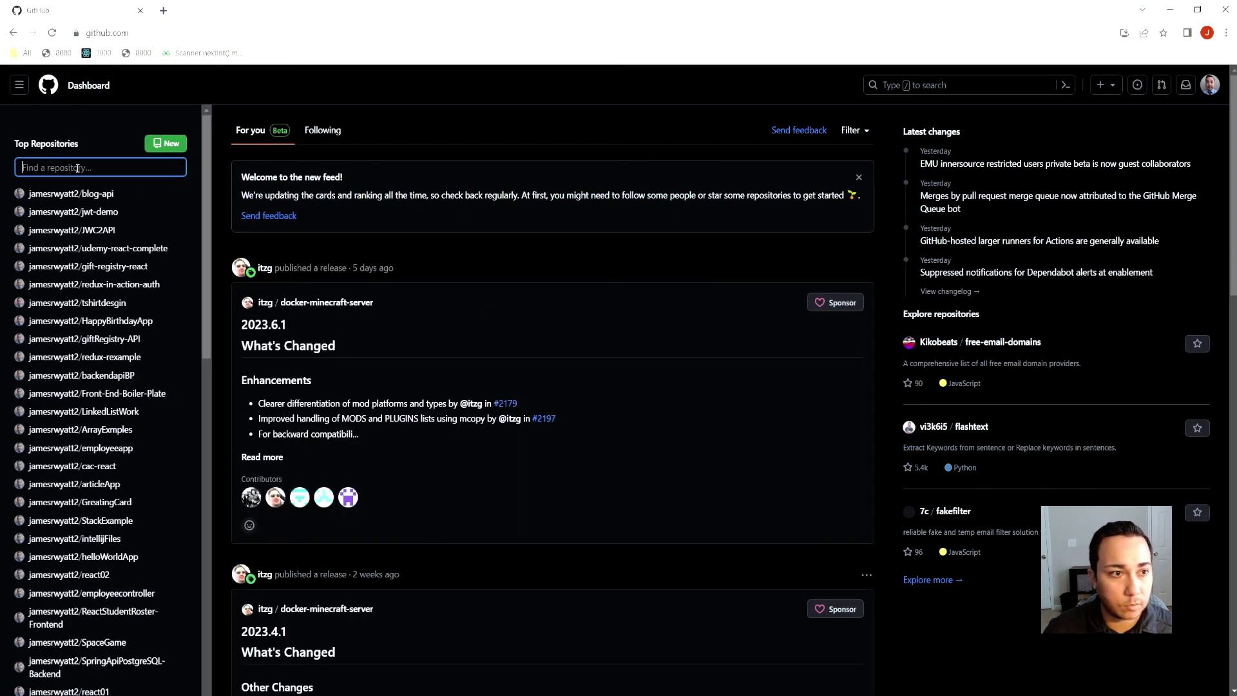
type("hellow")
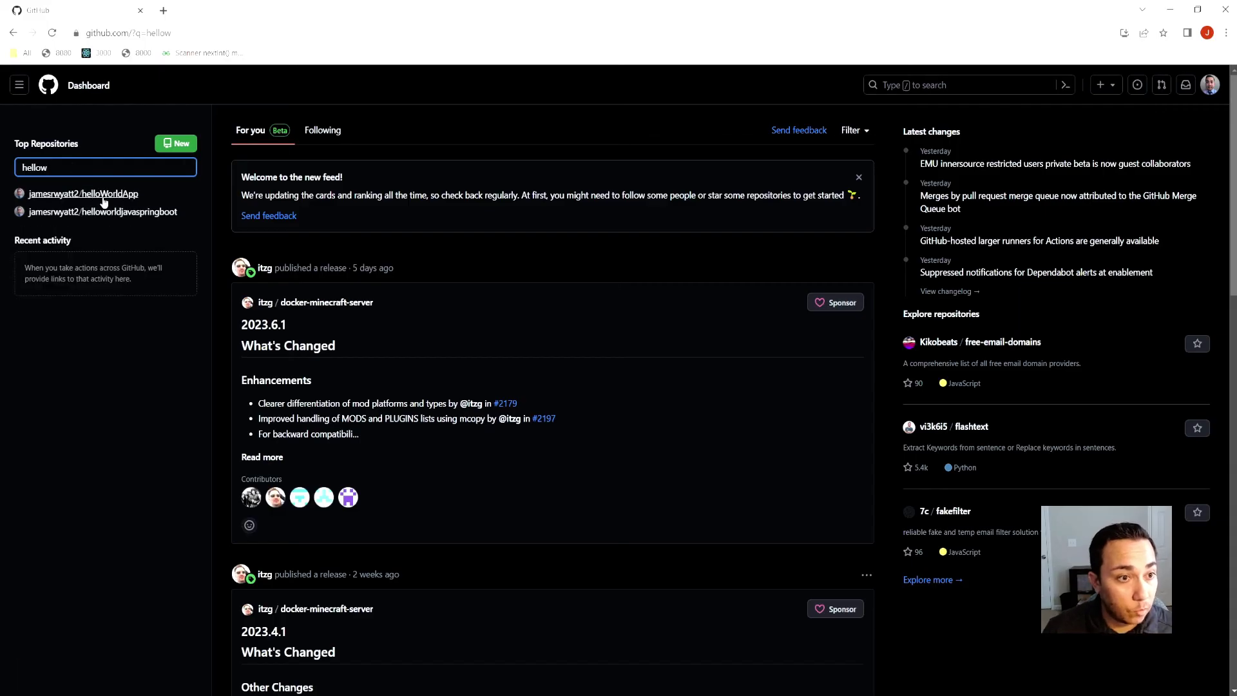
left_click(103, 197)
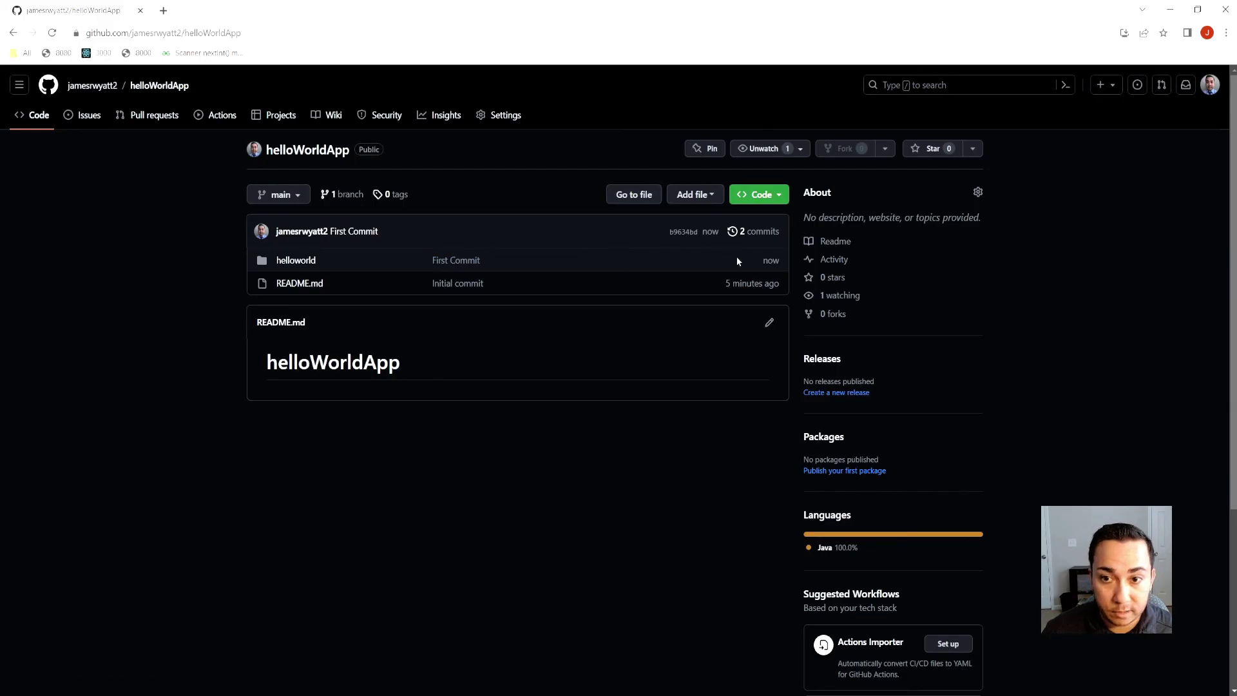
left_click(283, 261)
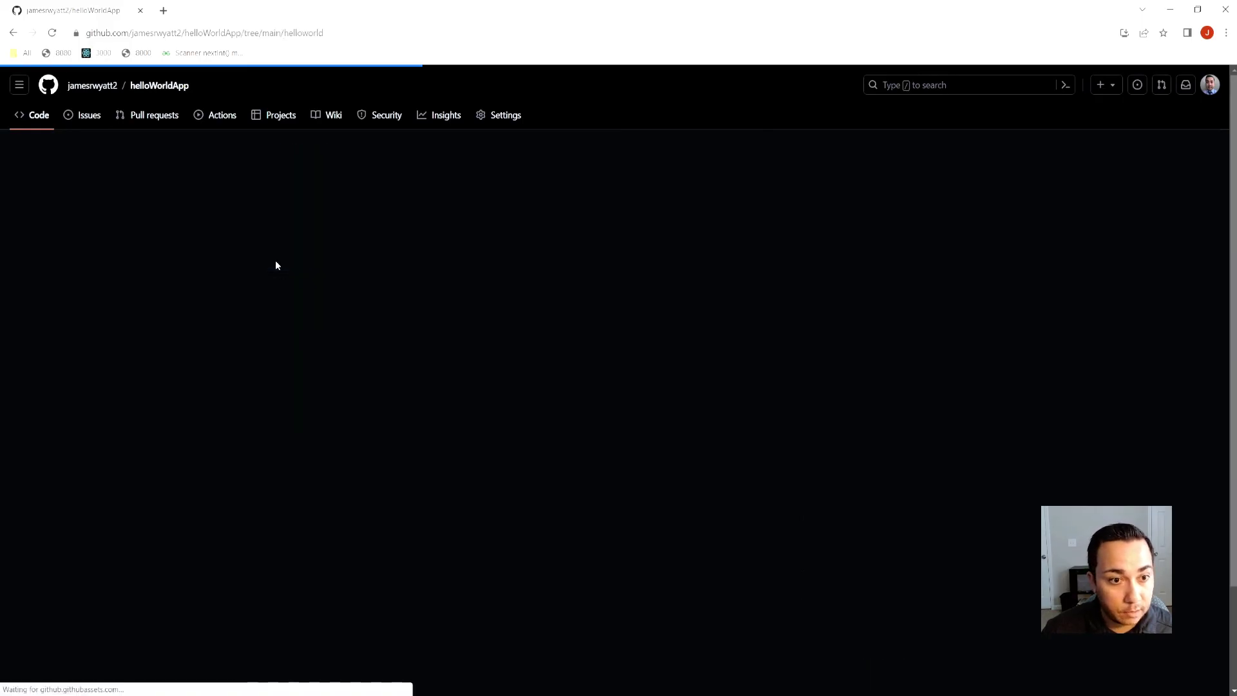